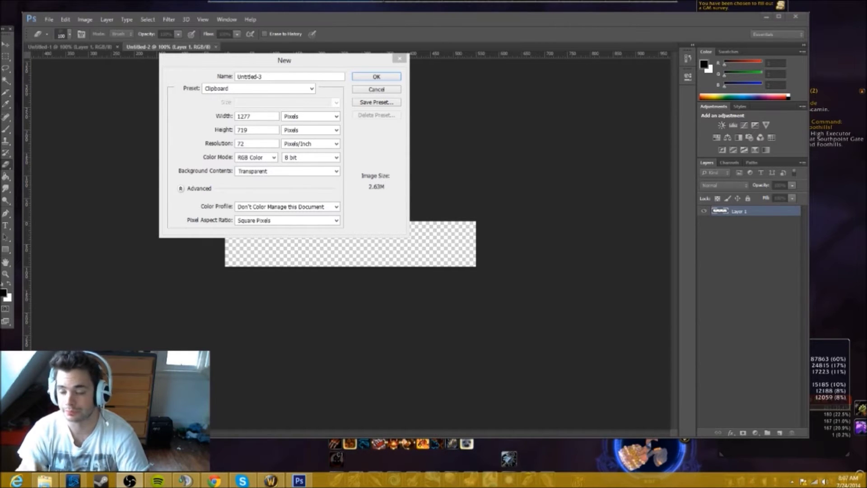
- Create a transparent 1280 × 720 pixel document and switch to the Brush tool
double_click(264, 116)
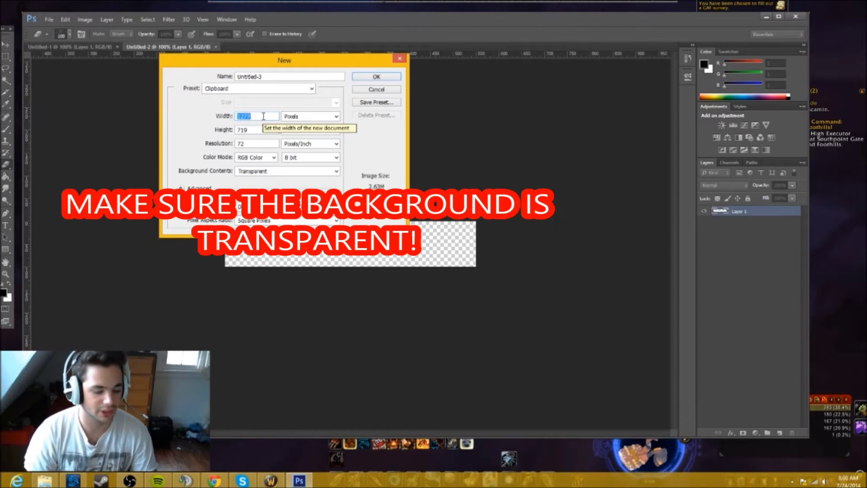
type("128")
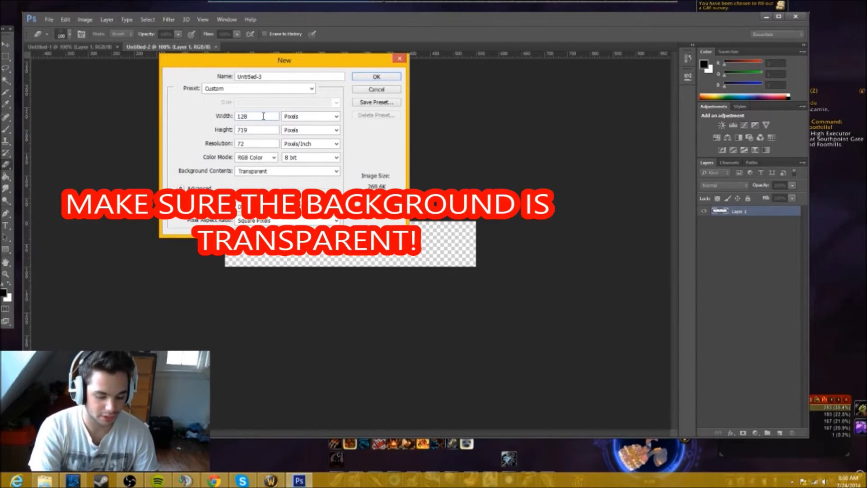
type("0")
key("Tab")
key("Tab")
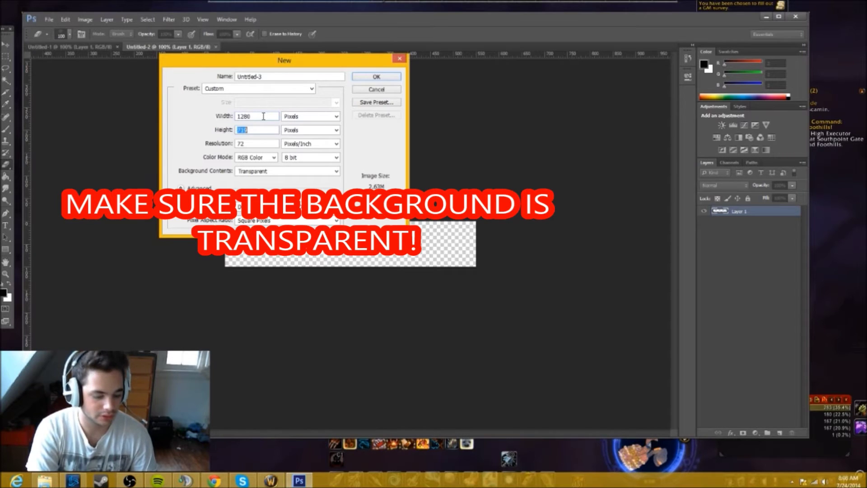
type("720")
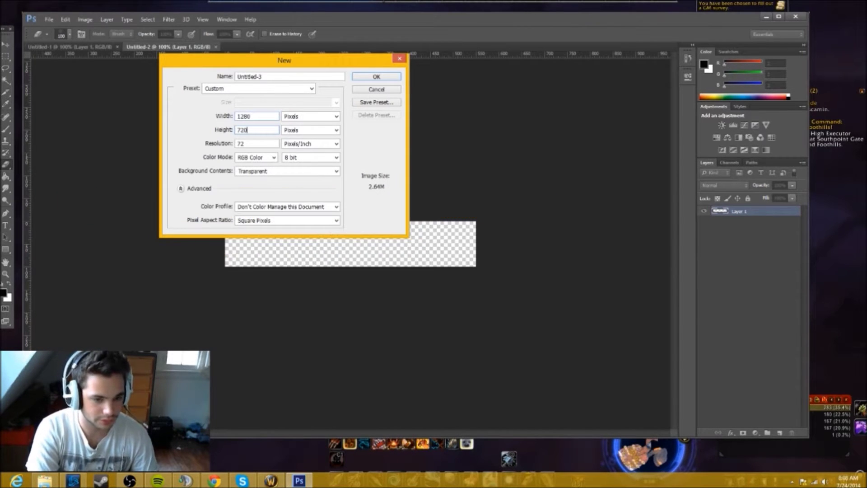
left_click(374, 78)
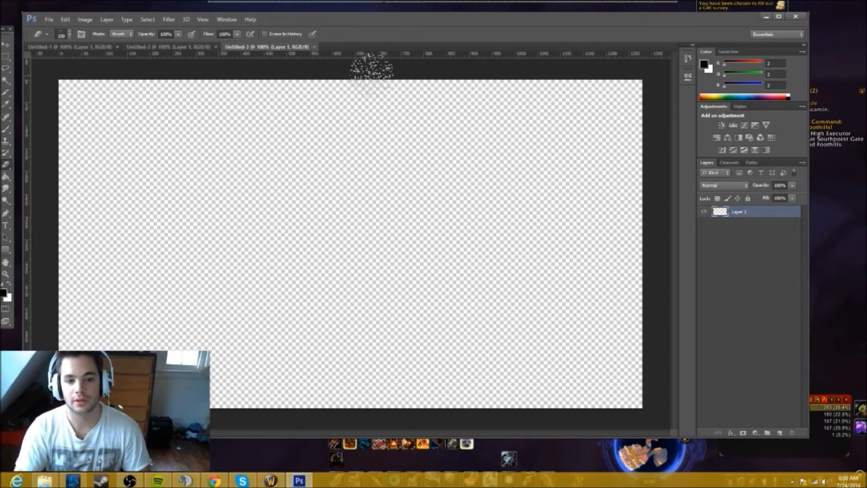
left_click(5, 129)
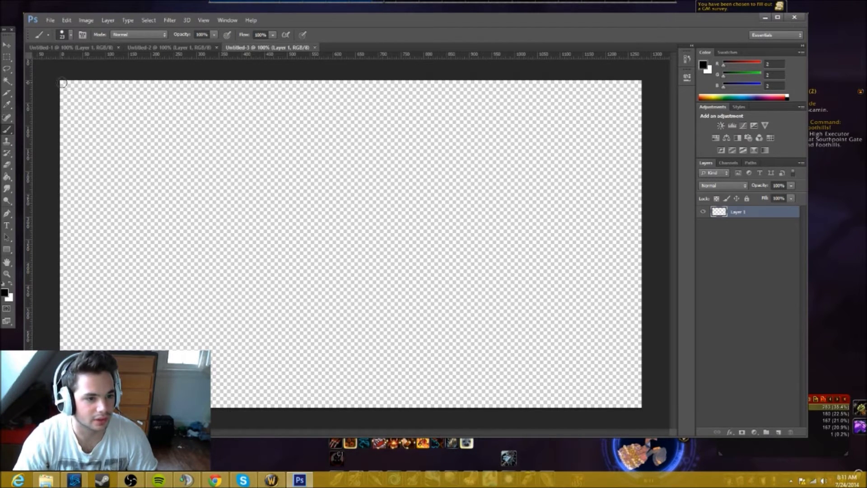
- Brush straight lines along the left, bottom, right and top canvas edges, redoing the bottom one
left_click(62, 82)
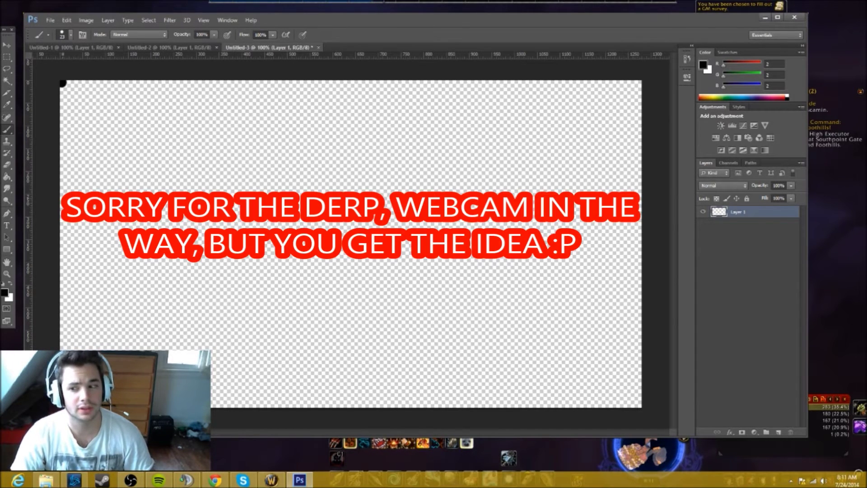
left_click(64, 404, "shift")
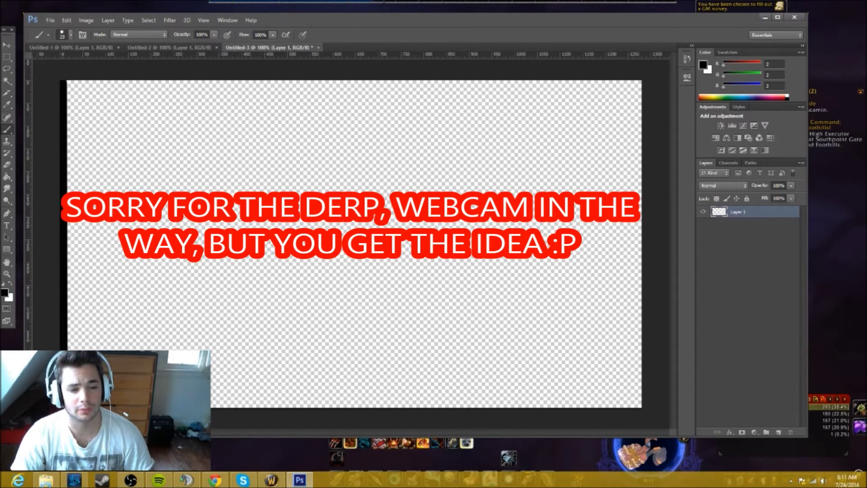
left_click(638, 403, "shift")
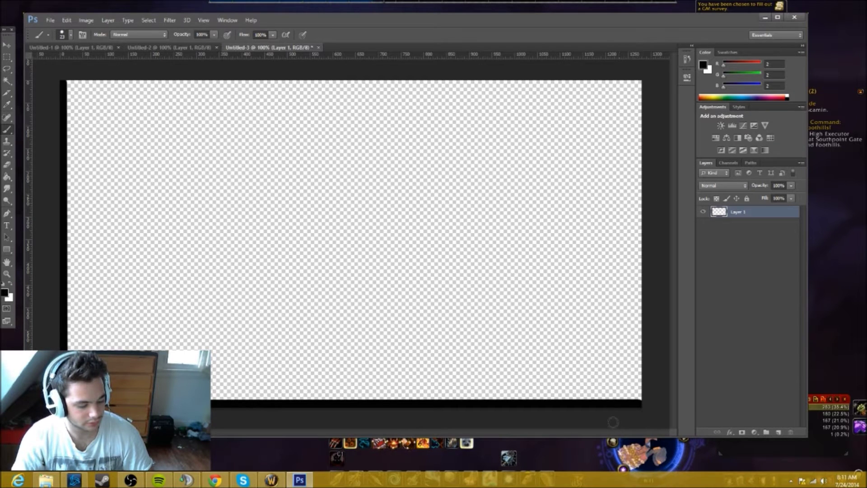
key("ctrl+z")
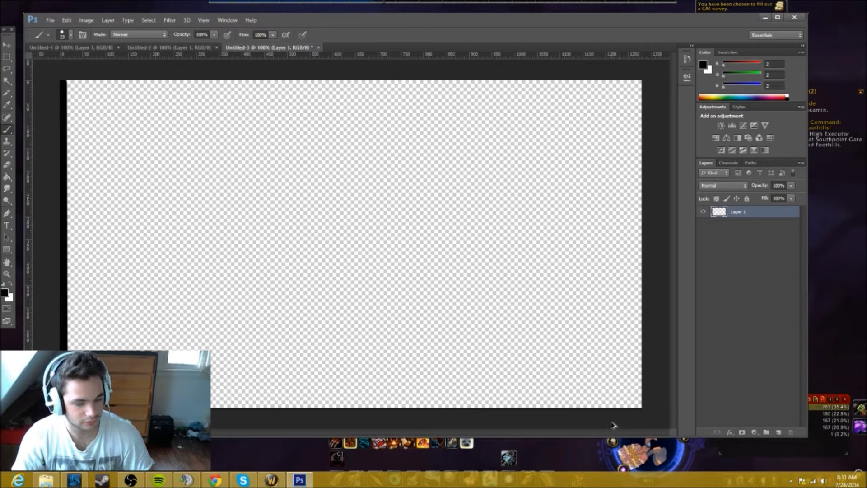
left_click(637, 404, "shift")
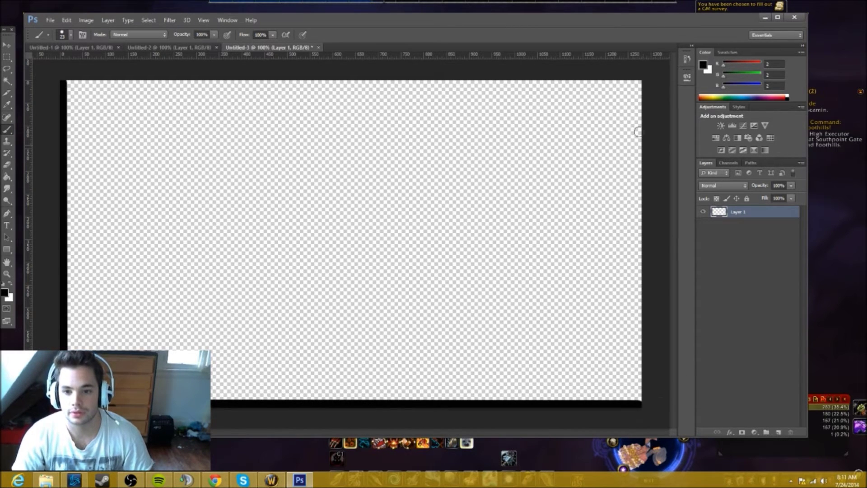
left_click(637, 84, "shift")
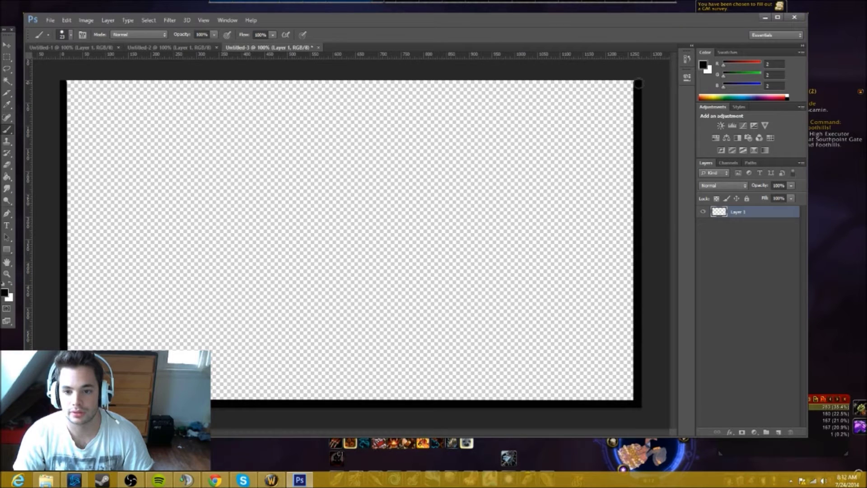
left_click(61, 81, "shift")
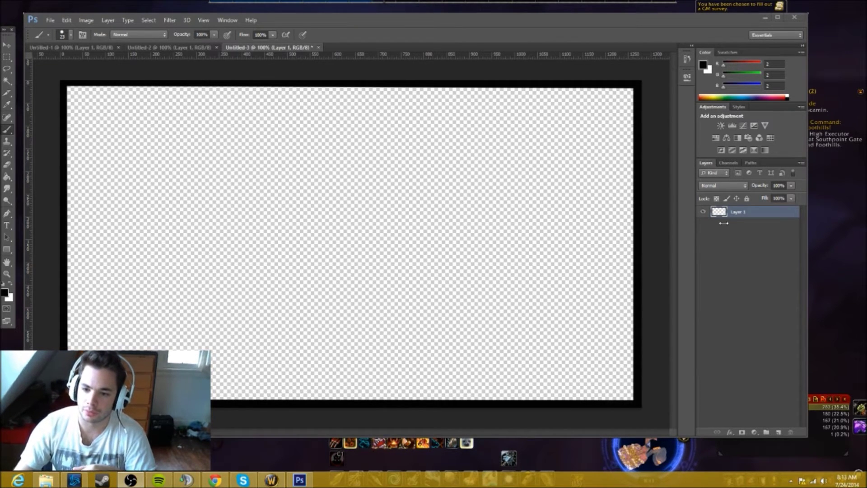
- Add a Gradient Overlay to Layer 1 with a black-to-dark-red gradient
left_click(736, 216)
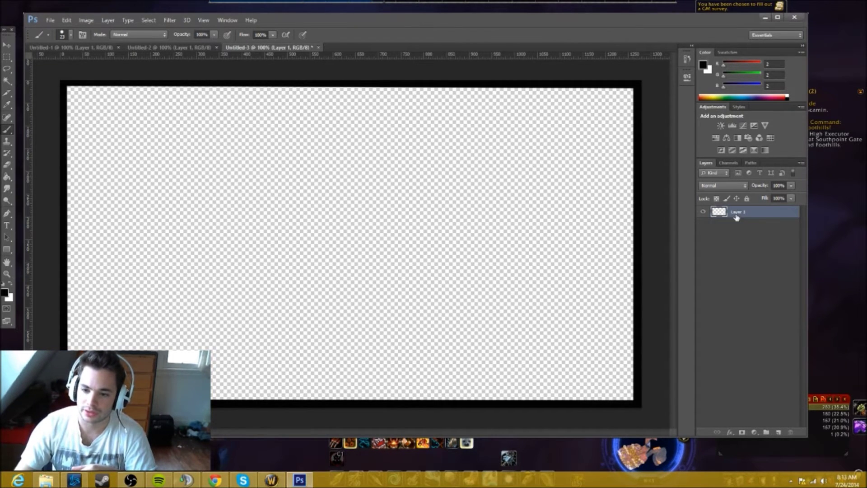
double_click(765, 213)
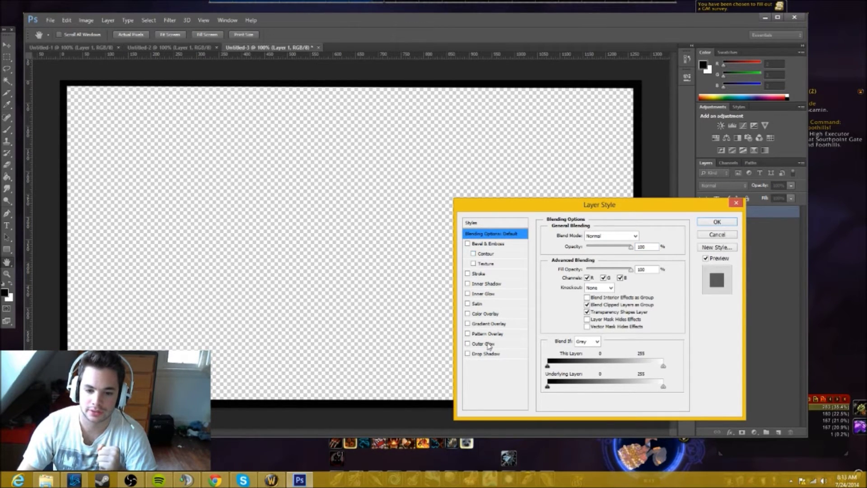
left_click(488, 323)
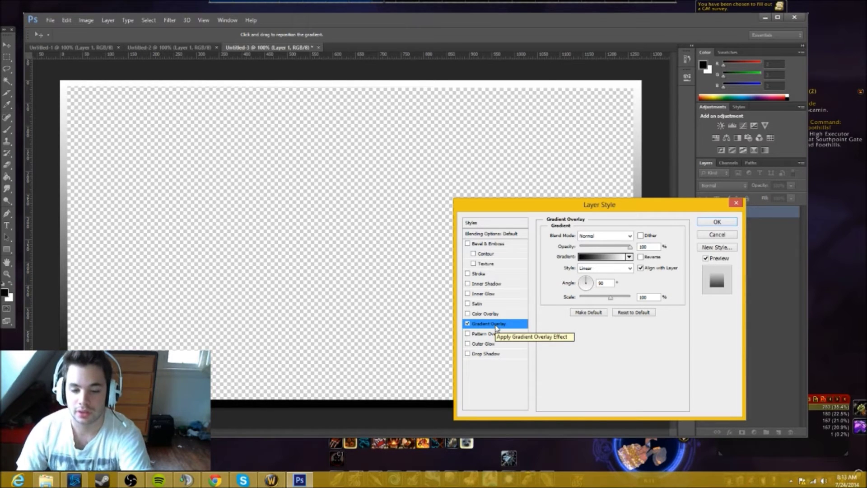
left_click(601, 257)
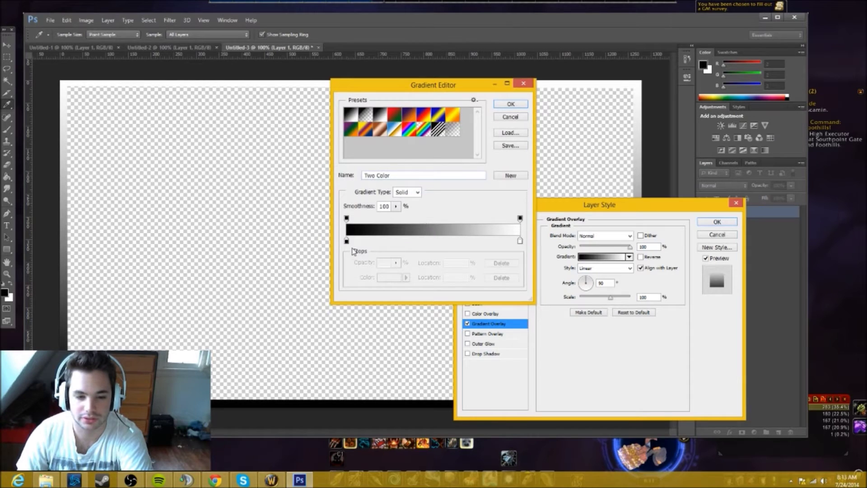
double_click(520, 241)
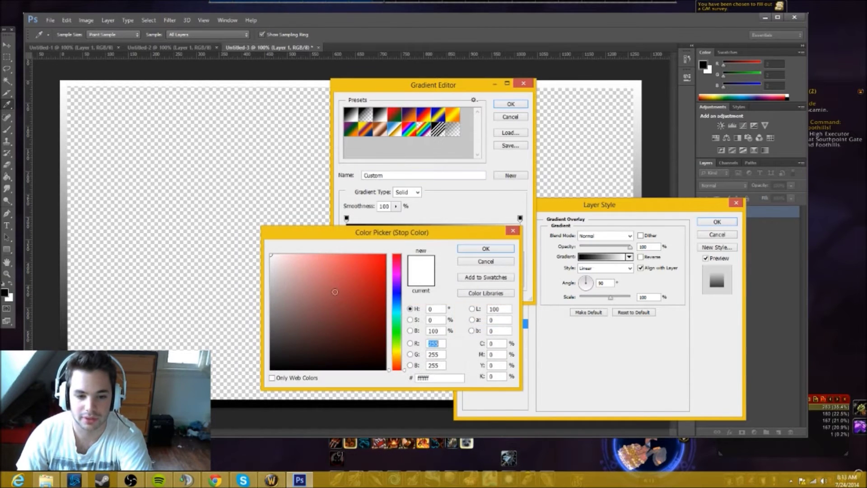
left_click(384, 274)
left_click_drag(429, 285, 434, 291)
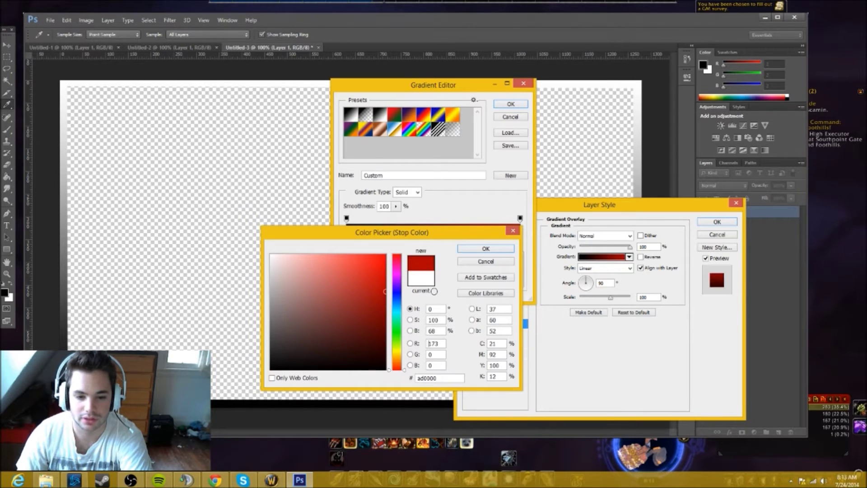
left_click(487, 250)
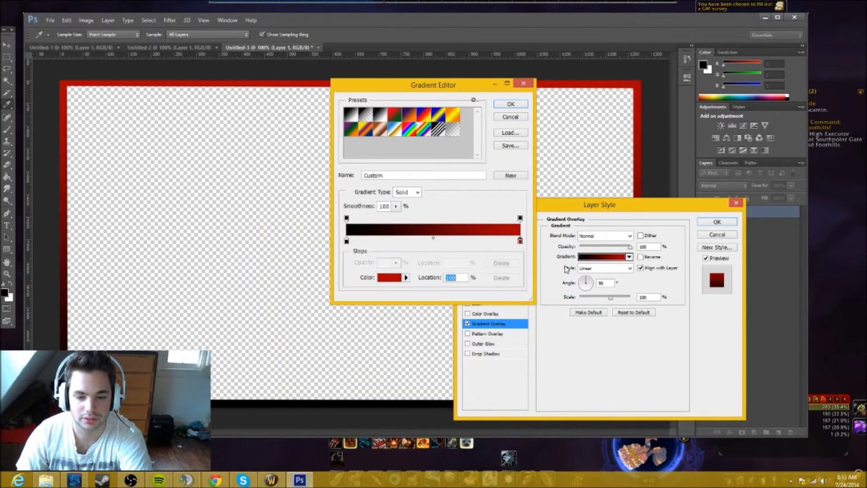
left_click(510, 104)
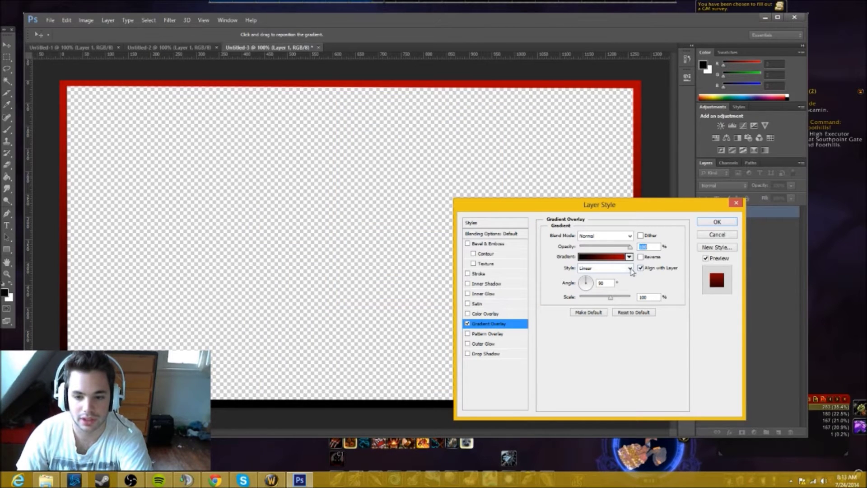
- Set the gradient overlay style to Angle and apply it
left_click(630, 268)
left_click(617, 285)
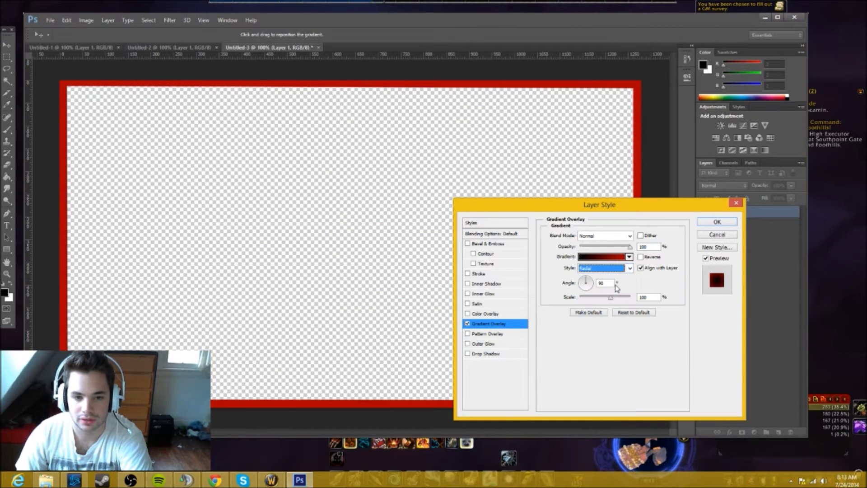
left_click(625, 270)
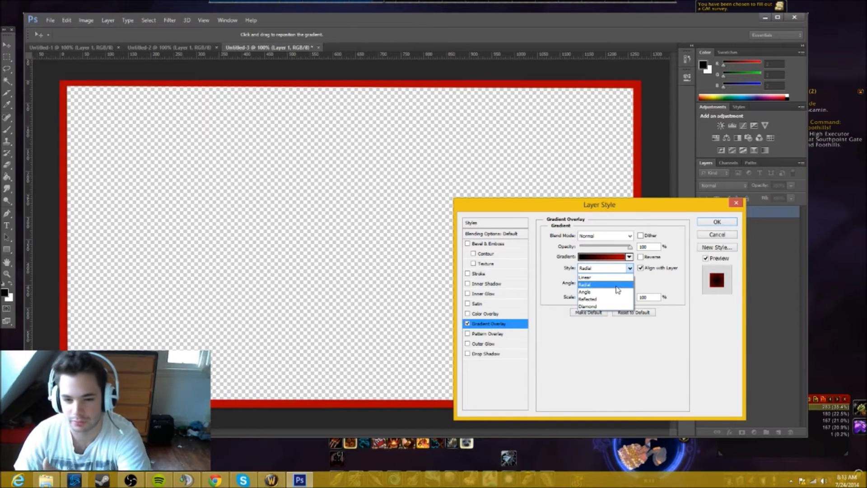
left_click(616, 291)
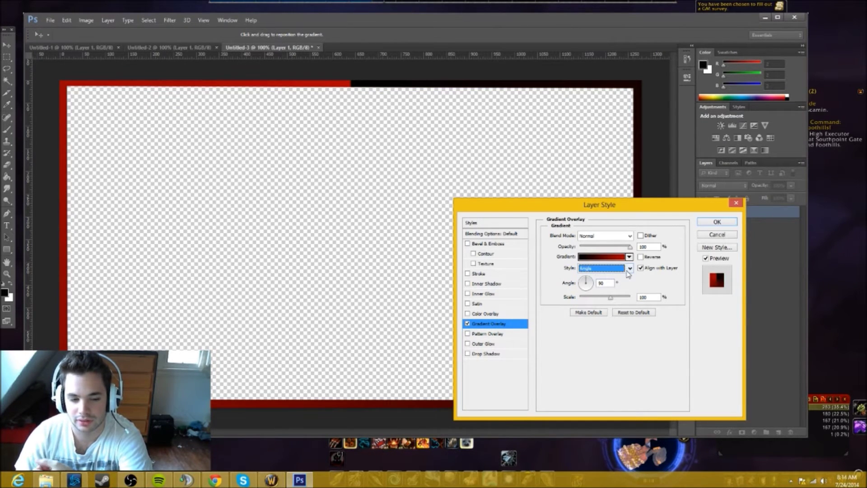
left_click(716, 224)
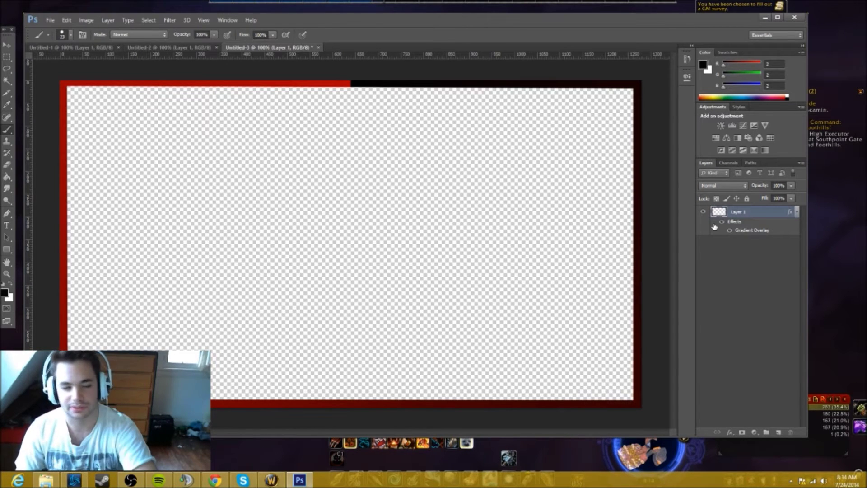
key("ctrl+n")
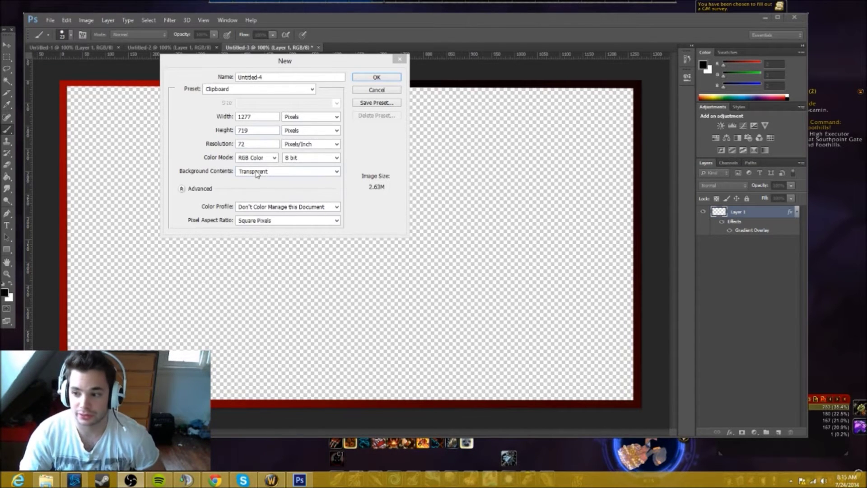
- Create a transparent 550 × 100 pixel document at 72 pixels per inch
key("alt+Tab")
double_click(254, 119)
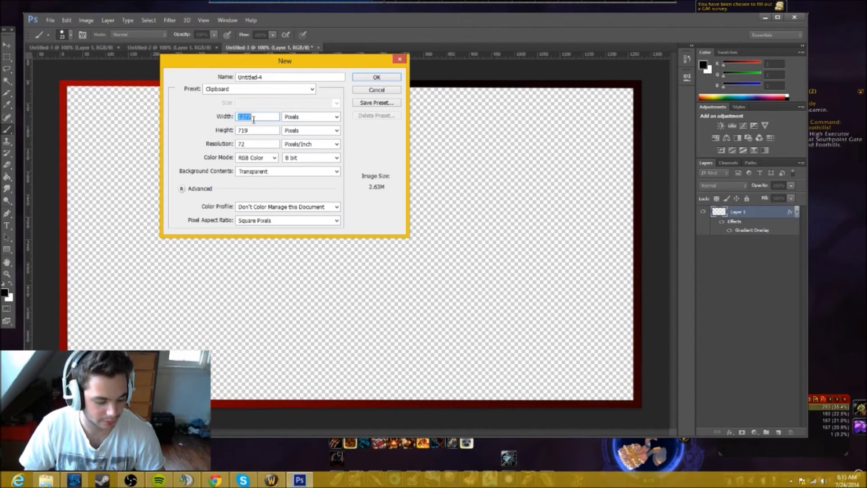
type("550")
key("Tab")
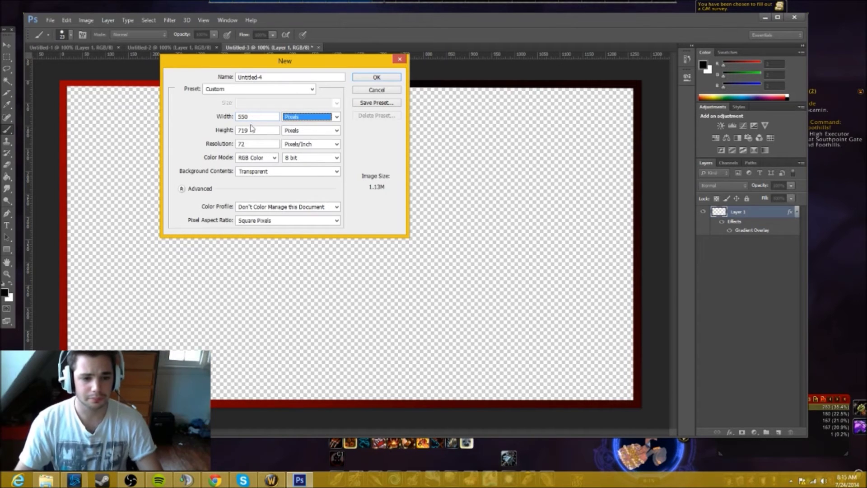
double_click(250, 130)
type("100")
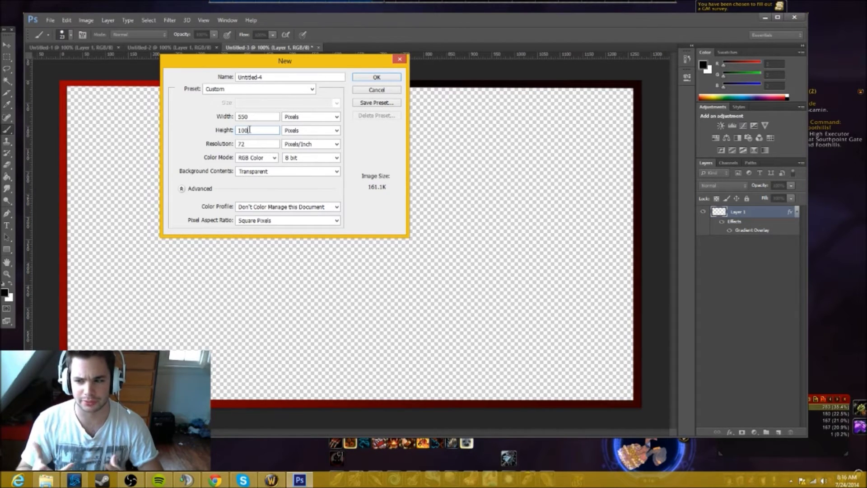
left_click(361, 79)
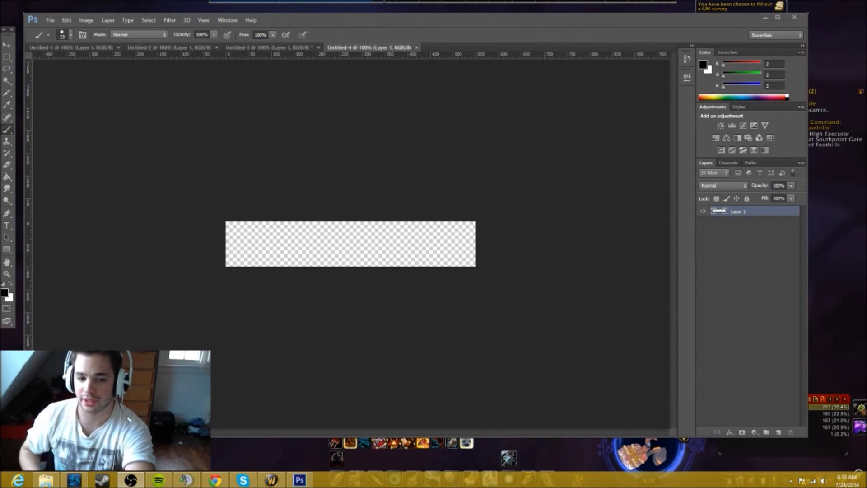
- Place the trapazoid image from the basic shapes folder into the document
left_click(50, 21)
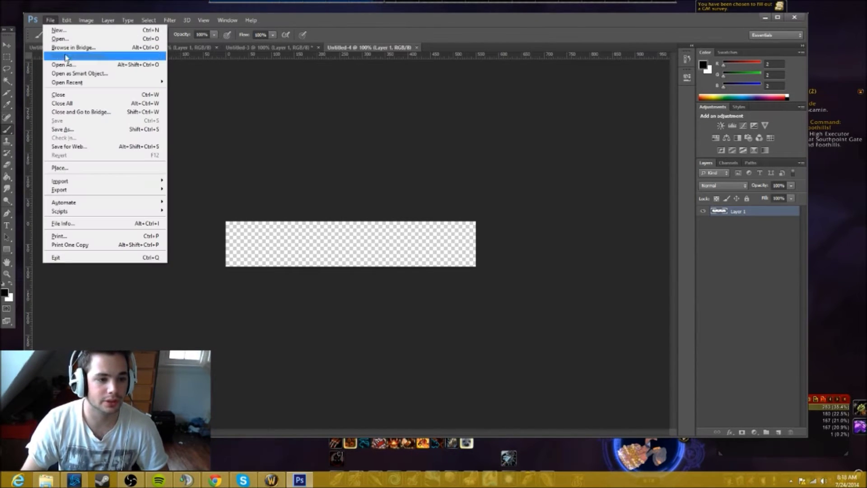
left_click(66, 168)
double_click(386, 126)
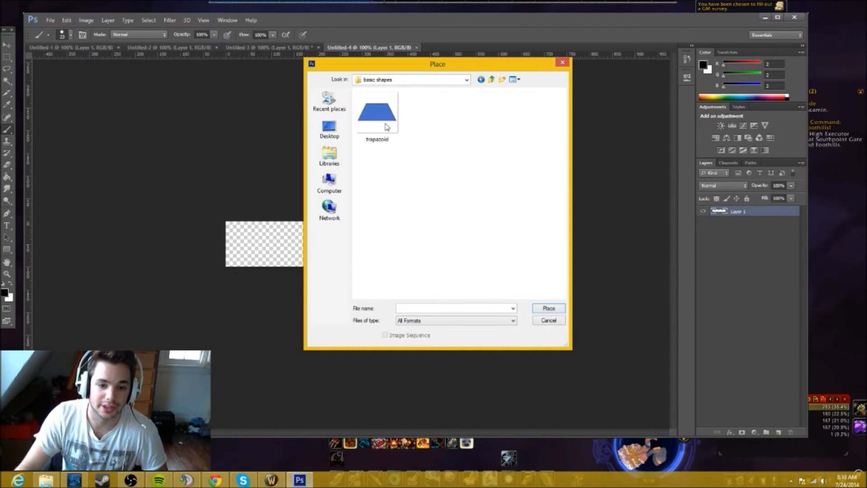
double_click(386, 124)
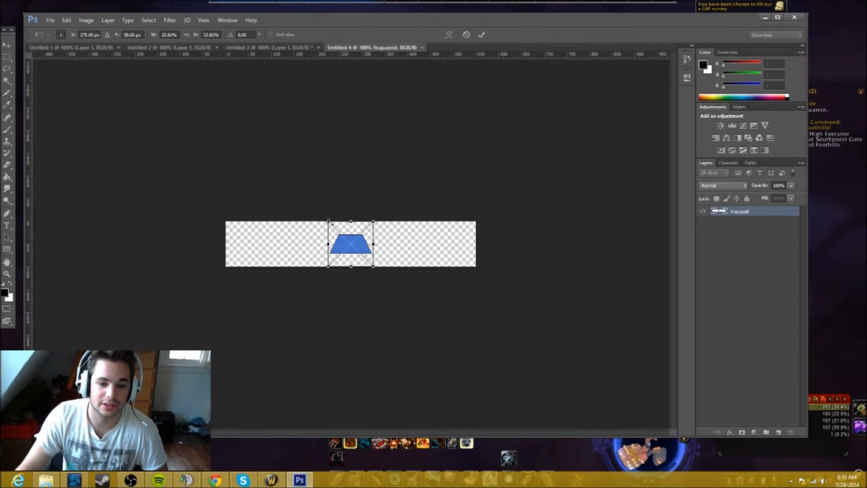
- Stretch the placed trapazoid wider and shorter and position it across the bar
left_click_drag(329, 222, 213, 226)
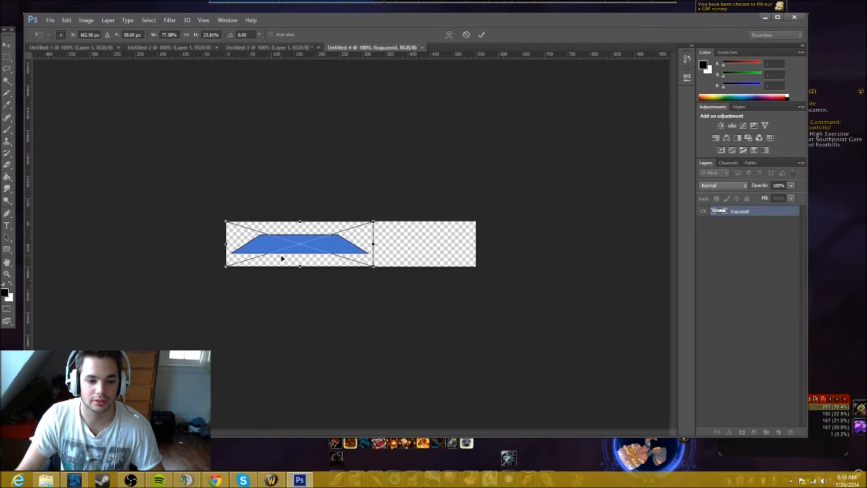
mouse_move(282, 258)
left_mouse_down()
mouse_move(273, 249)
mouse_move(275, 273)
left_mouse_up()
left_click_drag(293, 236, 296, 211)
left_click_drag(367, 280, 480, 287)
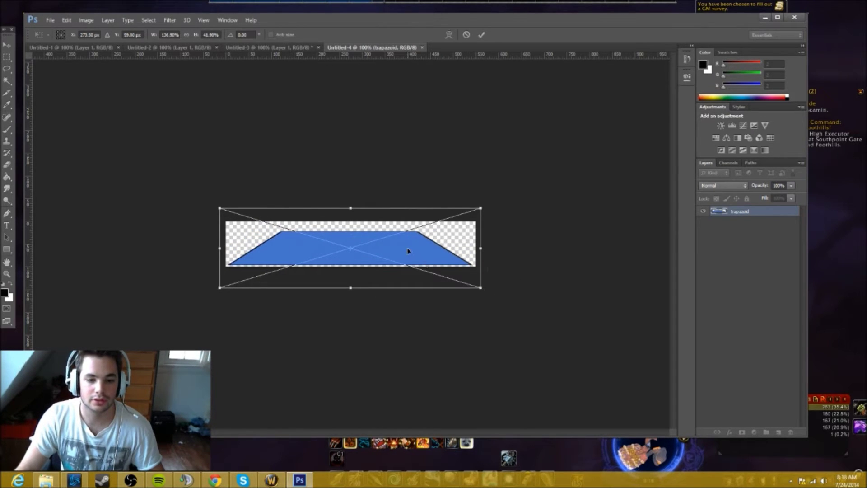
left_click_drag(408, 251, 408, 240)
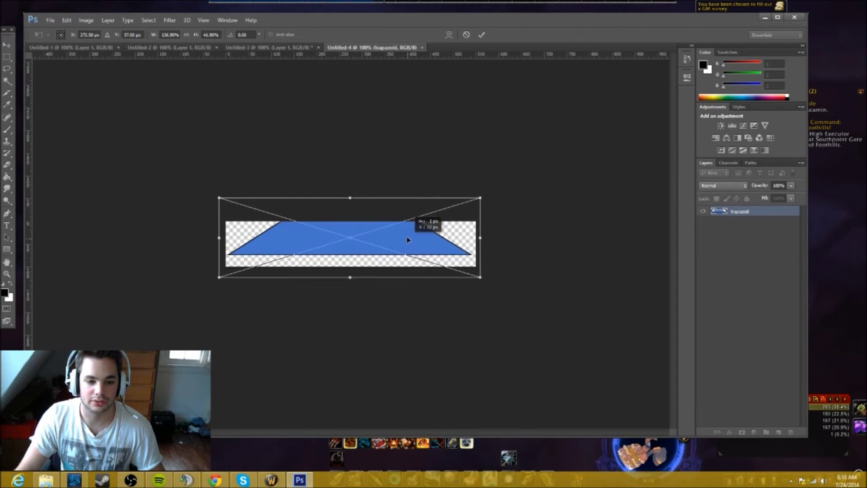
key("Up")
key("Up")
key("Up")
key("Down")
key("Down")
key("Down")
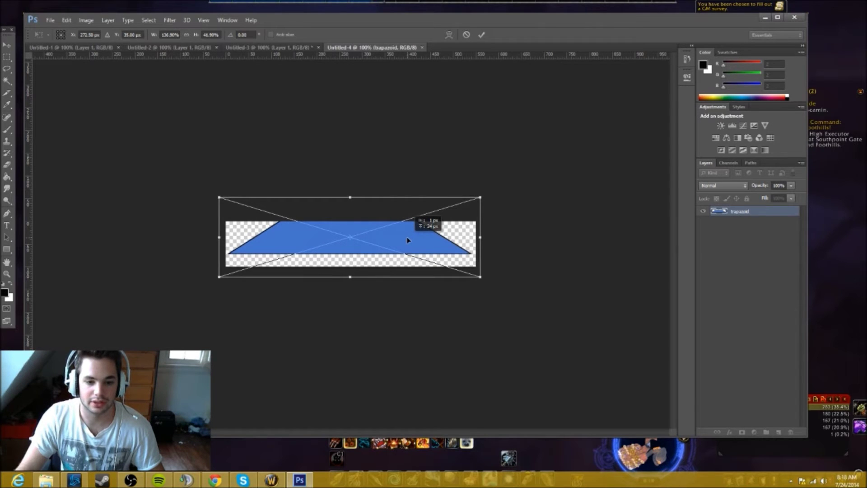
key("Left")
key("Left")
key("Left")
key("Left")
key("Left")
key("Left")
key("Left")
key("Left")
key("Left")
key("Left")
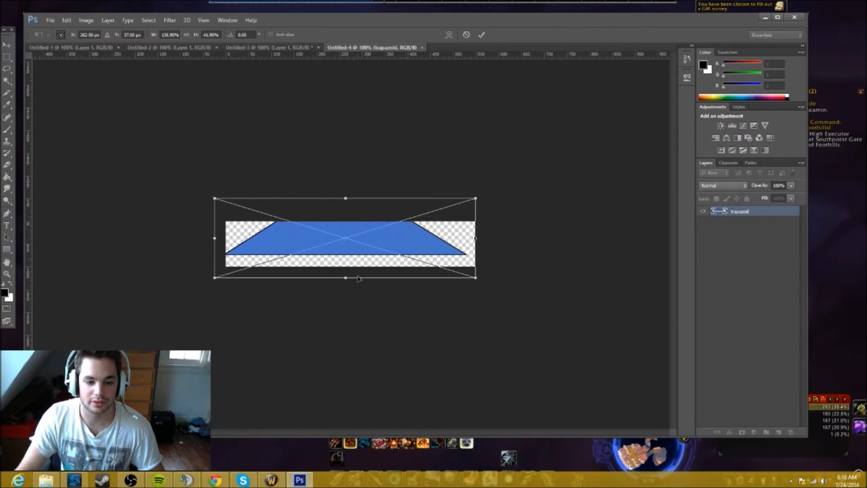
left_click_drag(345, 277, 347, 291)
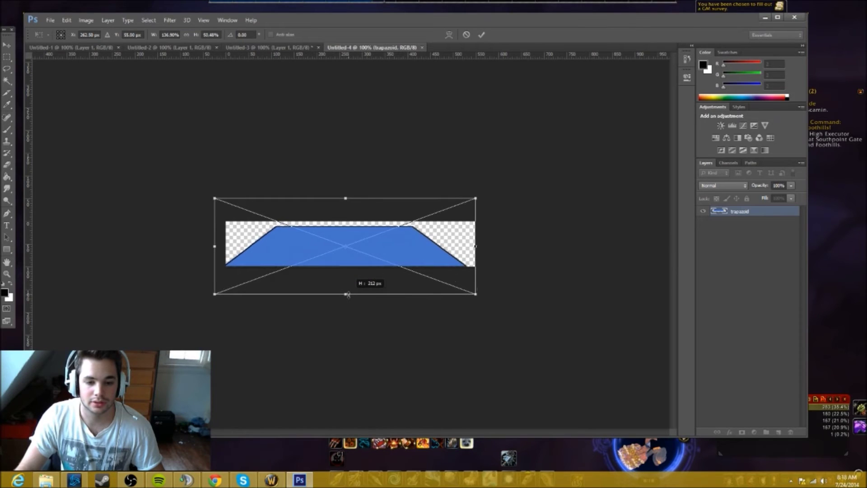
- Fine-tune the trapazoid to fill the bar at 190.24% width and 70.95% height
left_click_drag(356, 259, 292, 256)
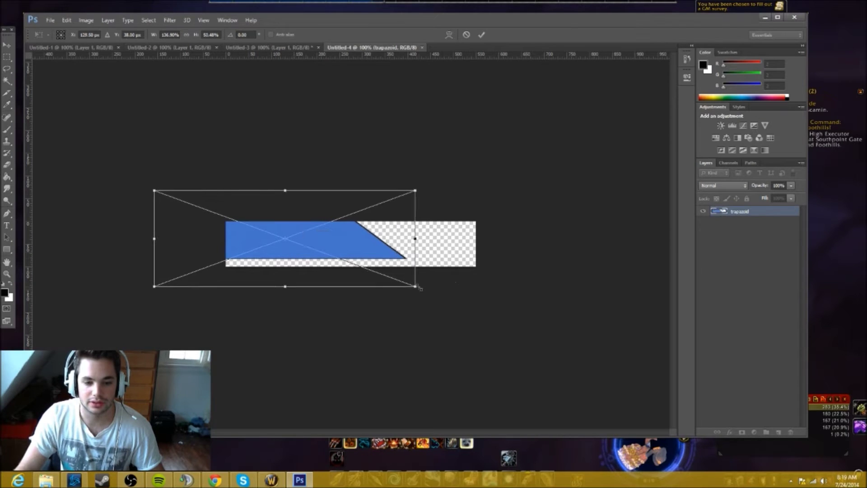
left_click_drag(415, 286, 486, 298)
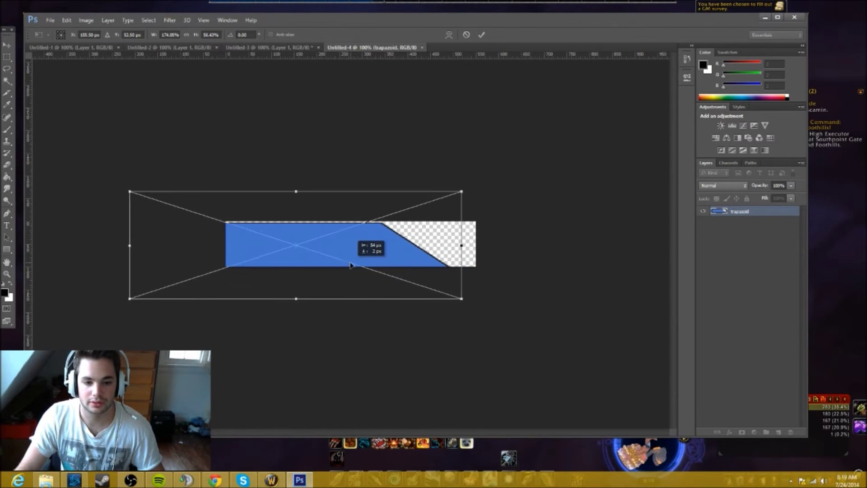
left_click_drag(351, 264, 352, 262)
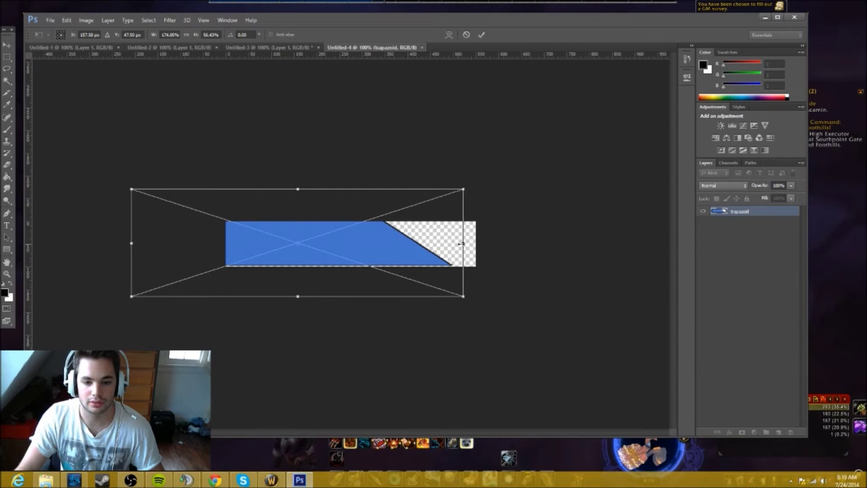
left_click_drag(461, 243, 494, 242)
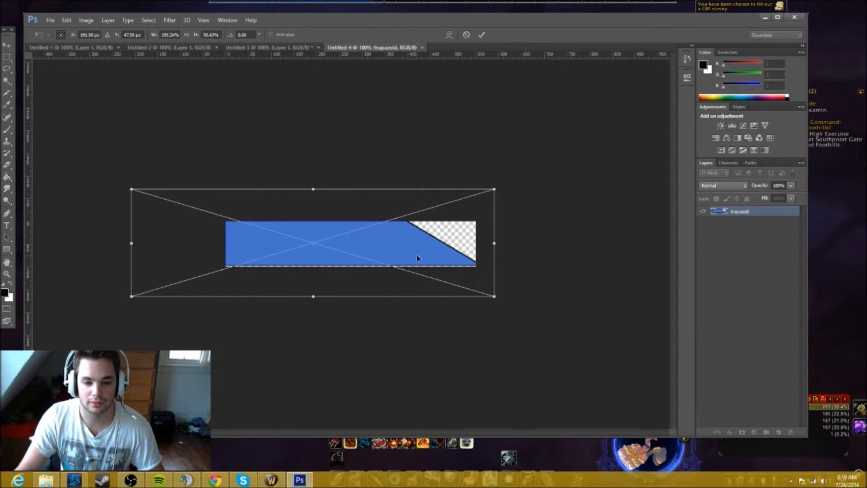
mouse_move(416, 257)
left_mouse_down()
mouse_move(430, 258)
mouse_move(407, 257)
mouse_move(415, 257)
left_mouse_up()
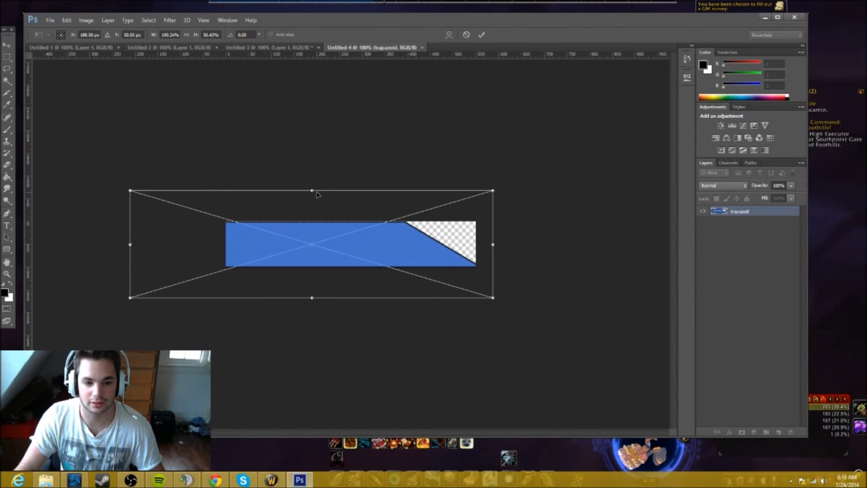
left_click_drag(312, 190, 313, 186)
left_click_drag(387, 253, 389, 252)
left_click_drag(315, 297, 314, 321)
left_click_drag(376, 257, 376, 244)
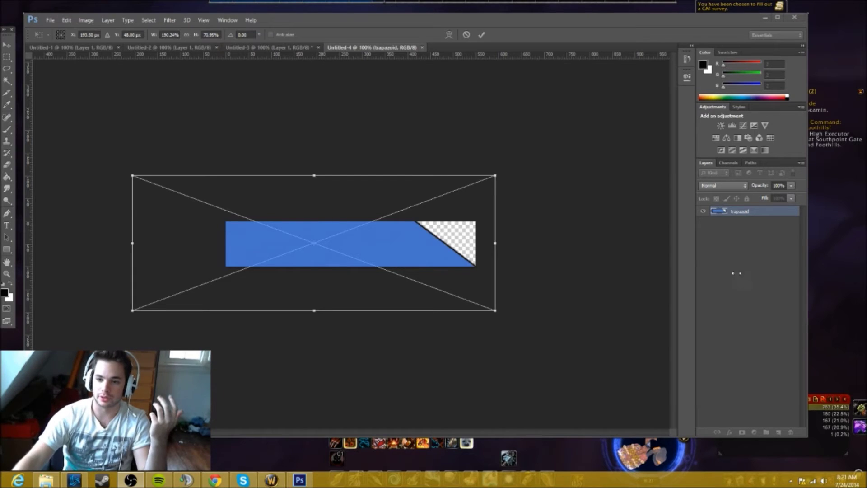
left_click(741, 217)
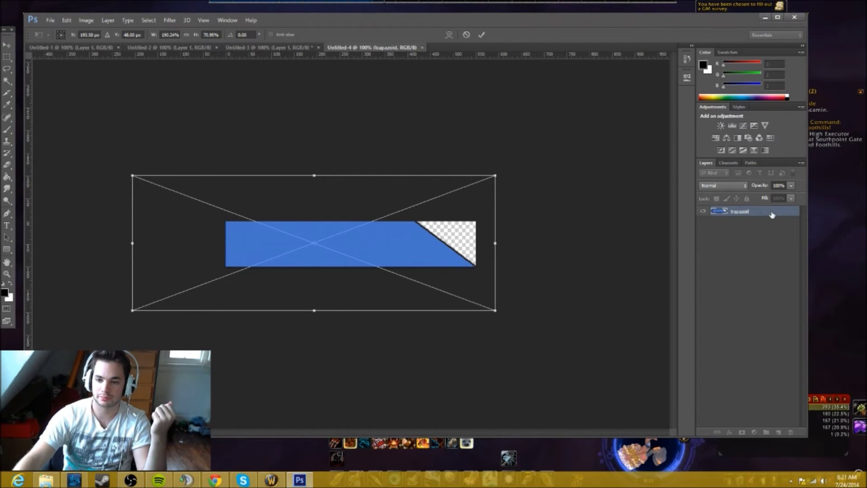
right_click(405, 248)
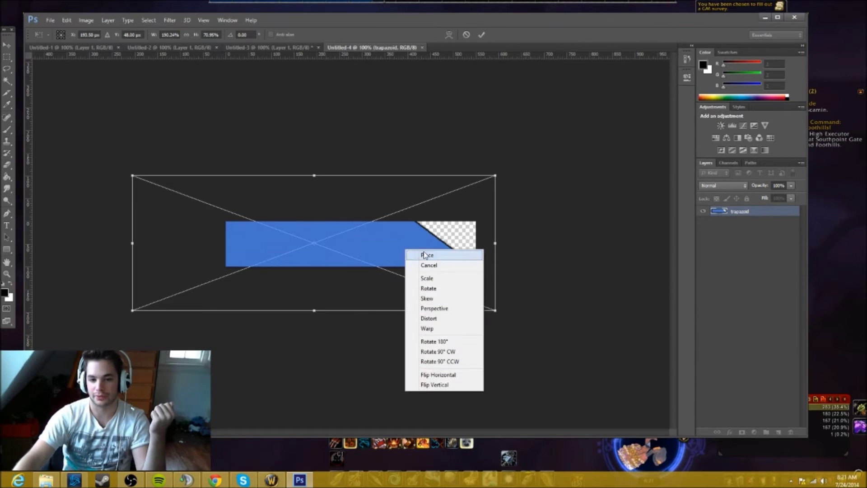
- Commit the transform and give the trapazoid layer a red-to-black Gradient Overlay with stop ad0000
key("Escape")
key("Escape")
right_click(736, 212)
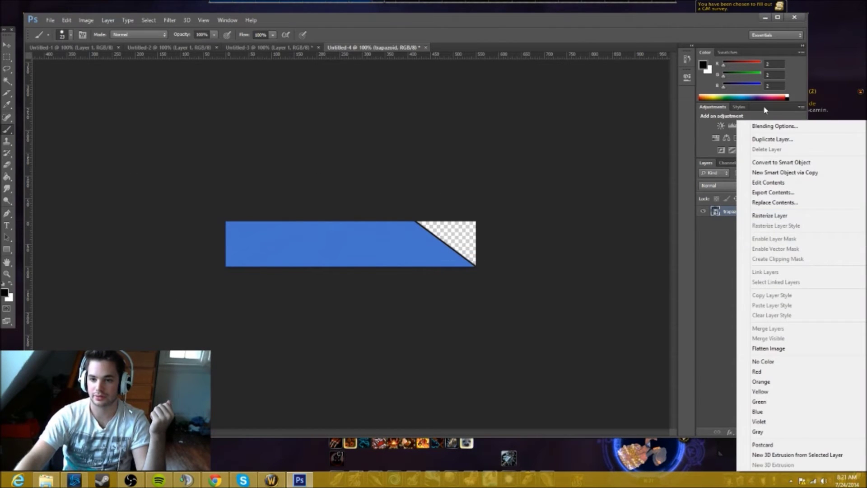
left_click(763, 128)
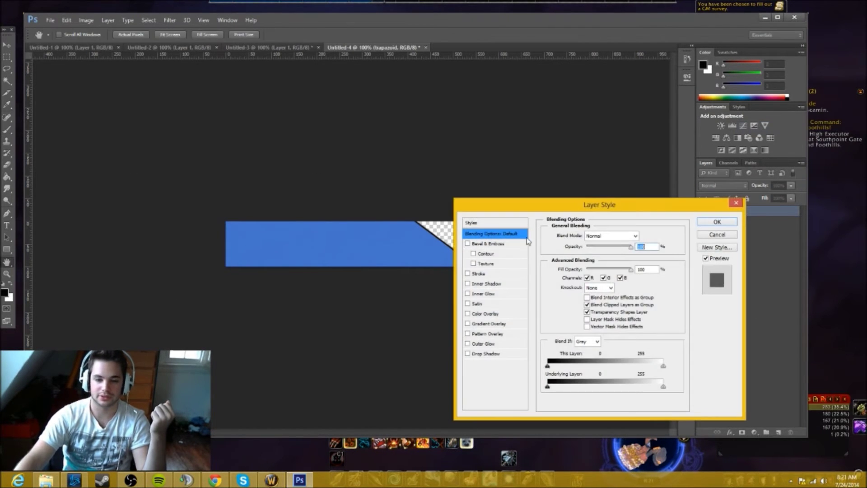
left_click(486, 325)
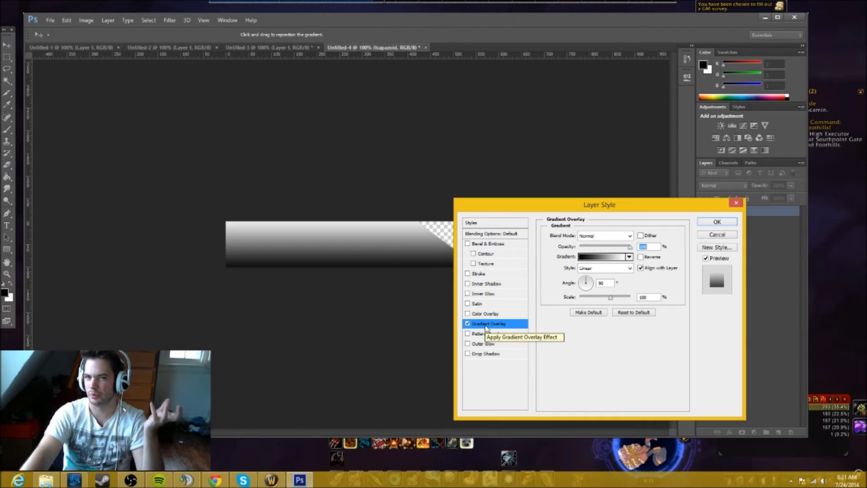
left_click(595, 260)
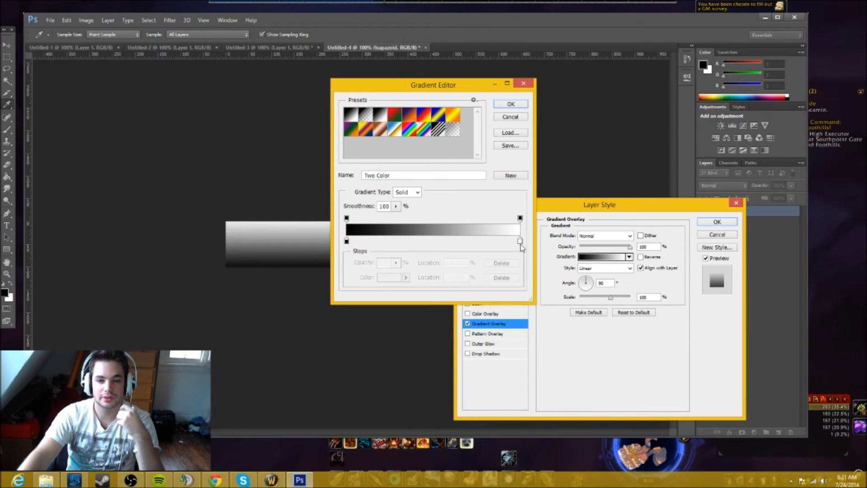
double_click(520, 240)
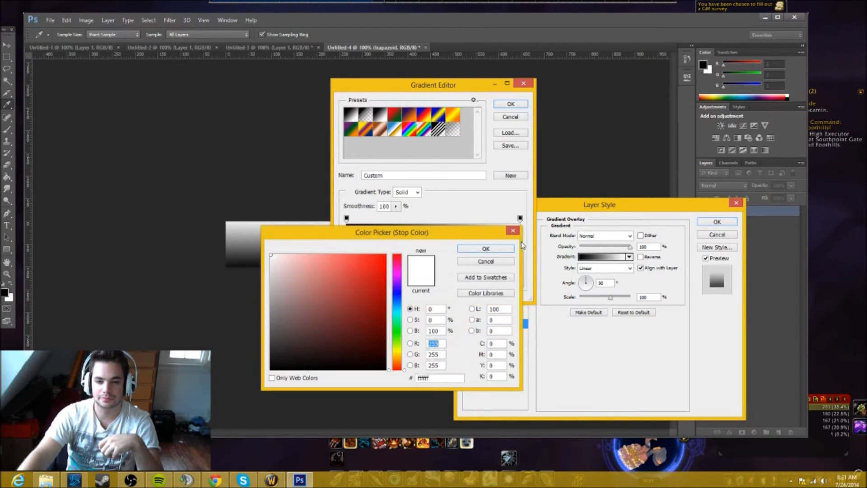
type("173")
key("Tab")
type("0")
key("Tab")
type("0")
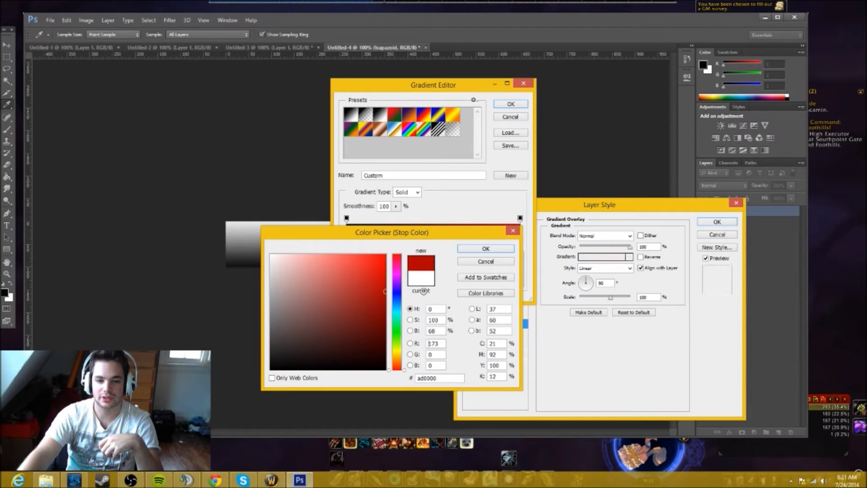
left_click(501, 249)
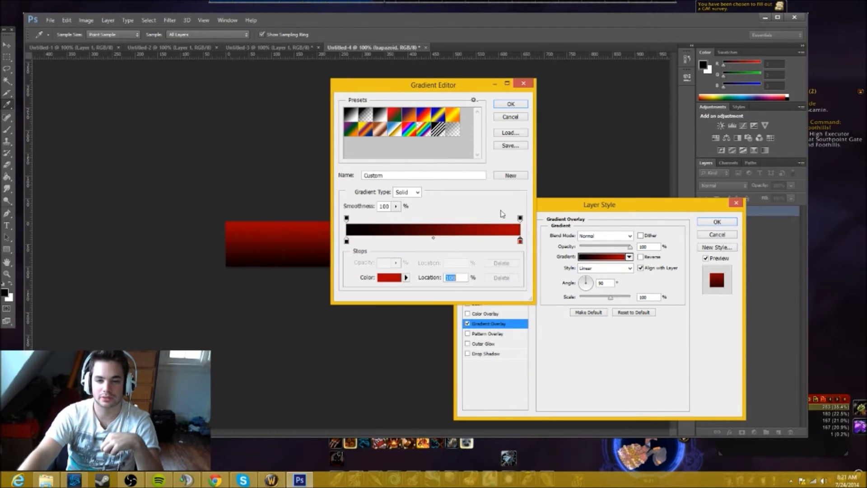
left_click(511, 104)
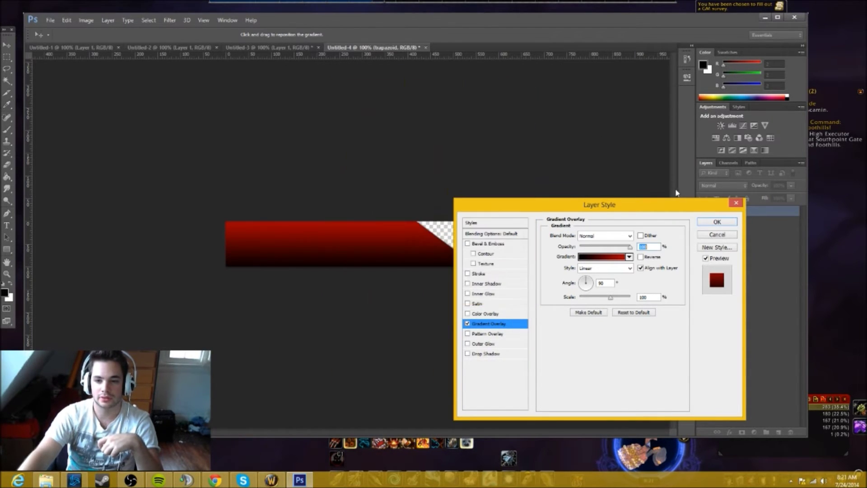
left_click(716, 222)
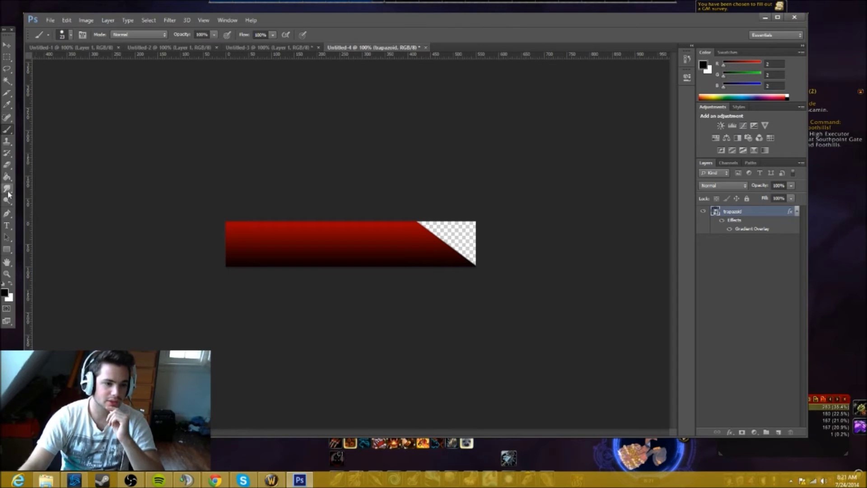
- Set the Eraser to a scattered speckle brush and rasterize the bar layer
left_click(7, 164)
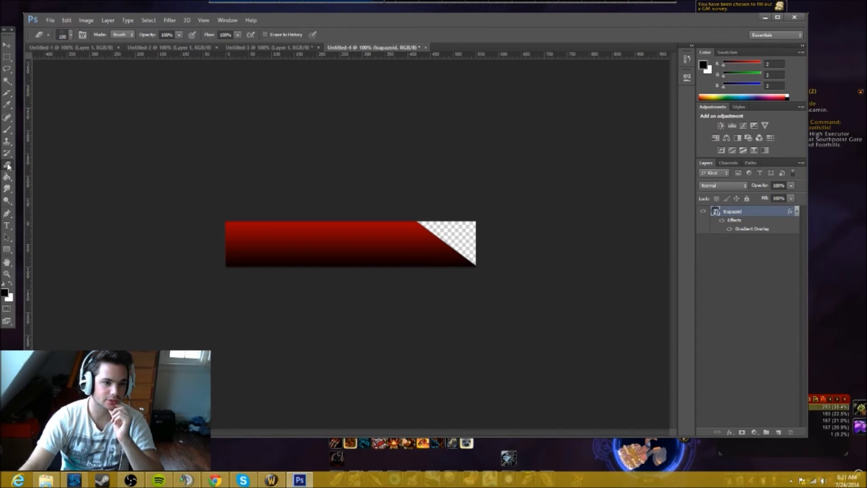
left_click(70, 34)
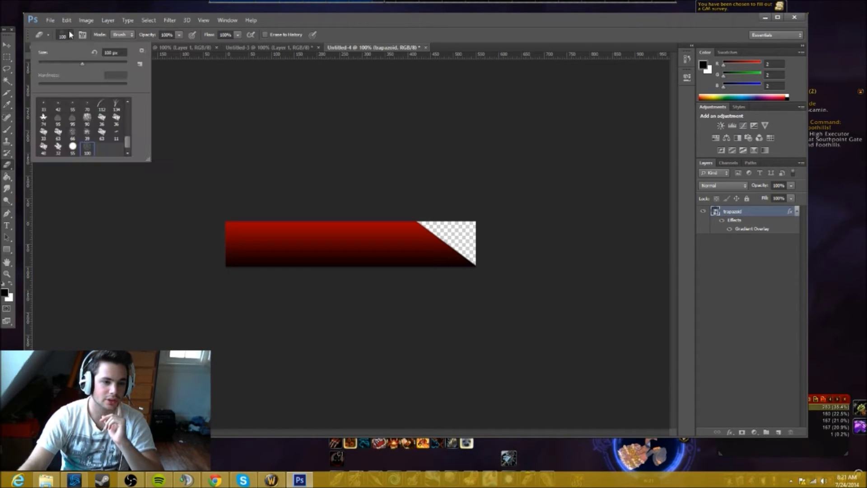
double_click(86, 152)
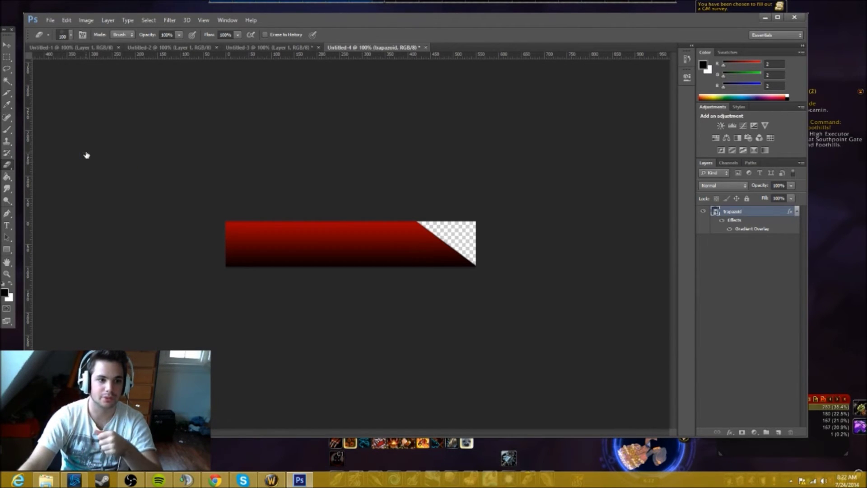
left_click(228, 216)
left_click(414, 182)
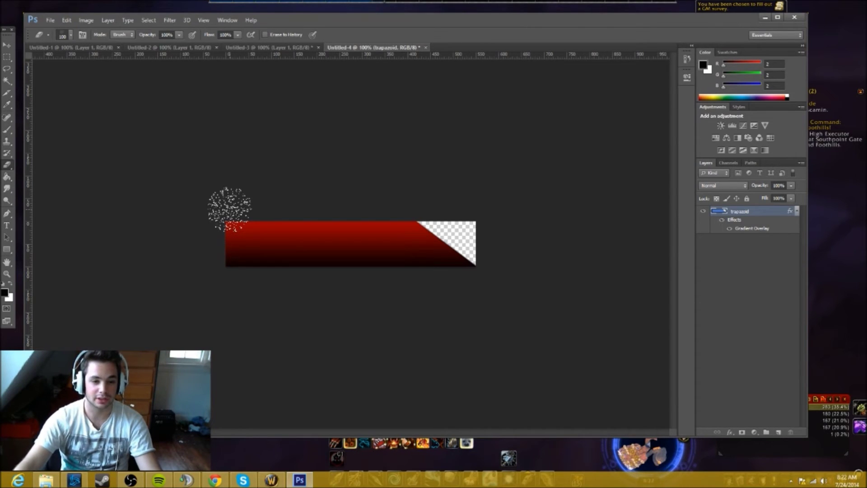
- Erode the bar's top, left and bottom edges with speckled eraser strokes
left_click_drag(229, 208, 437, 193)
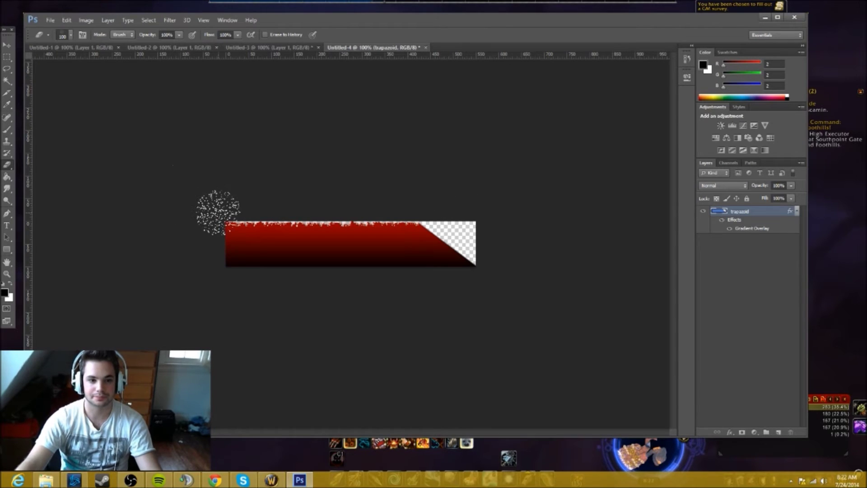
left_click(213, 218, "shift")
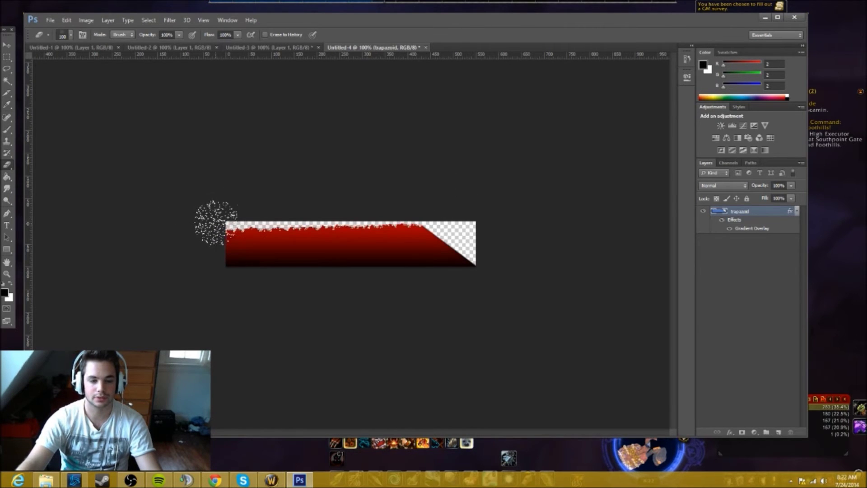
key("ctrl+z")
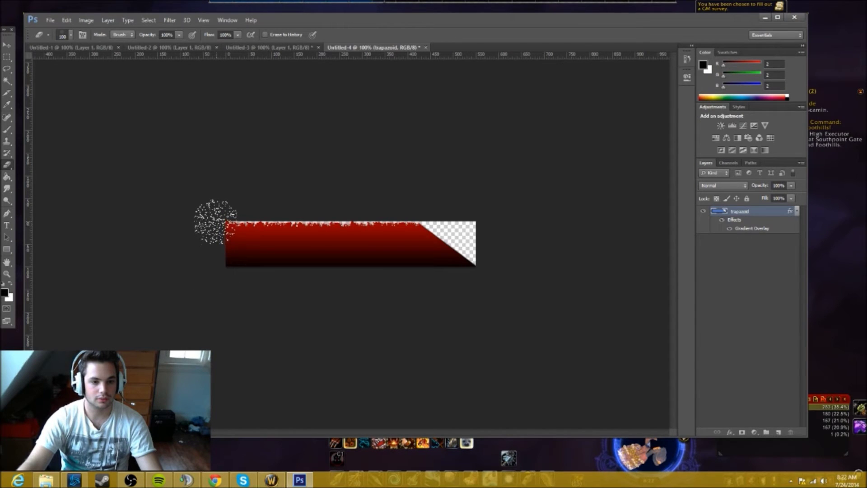
left_click_drag(215, 221, 217, 280)
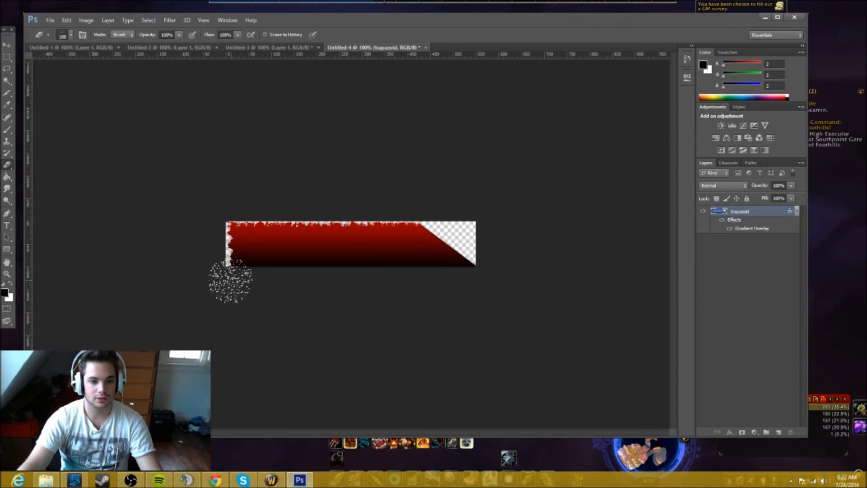
left_click_drag(259, 279, 531, 276)
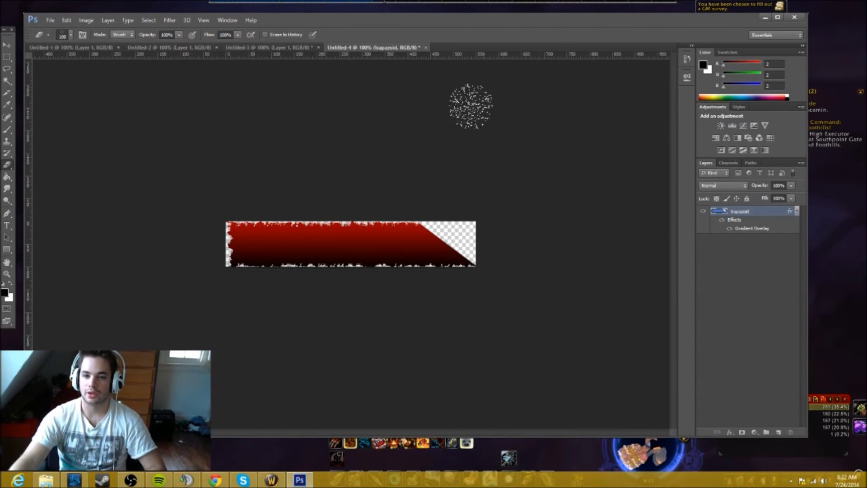
- Enable Outer Glow, not Drop Shadow, in the trapazoid layer's blending options
left_click(7, 46)
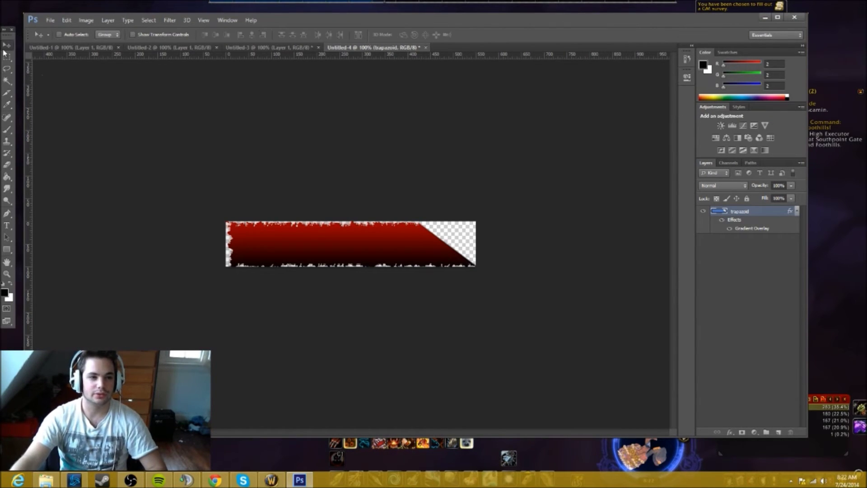
right_click(739, 214)
left_click(644, 133)
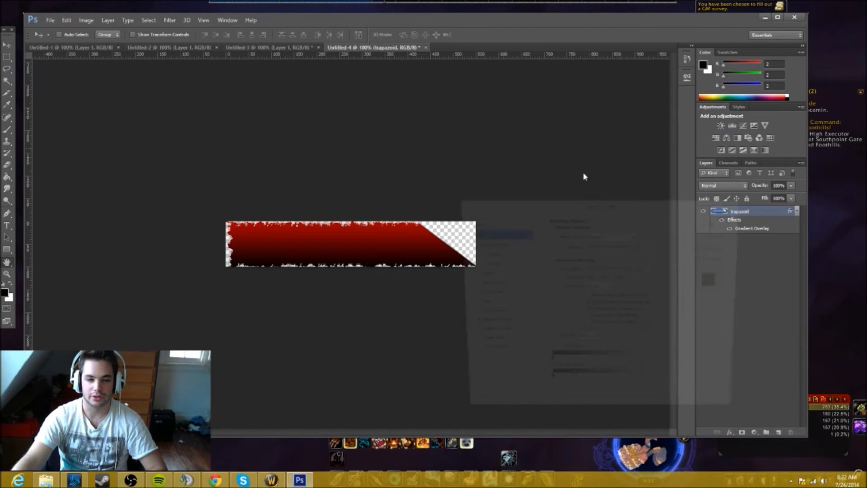
left_click(487, 355)
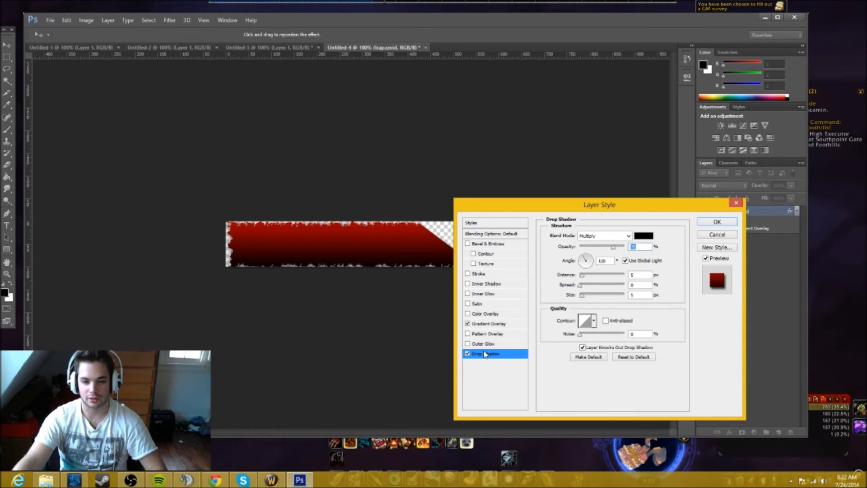
left_click(468, 353)
left_click(476, 345)
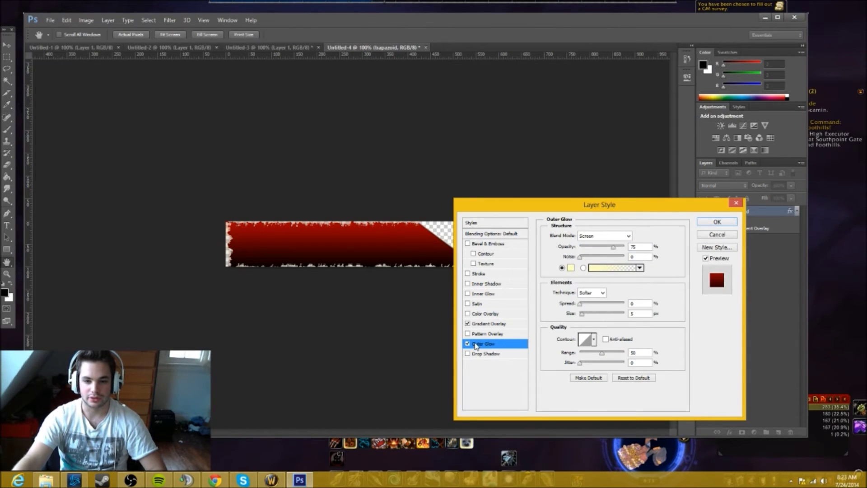
- Make the outer glow near-white with a larger size and apply it
left_click(571, 268)
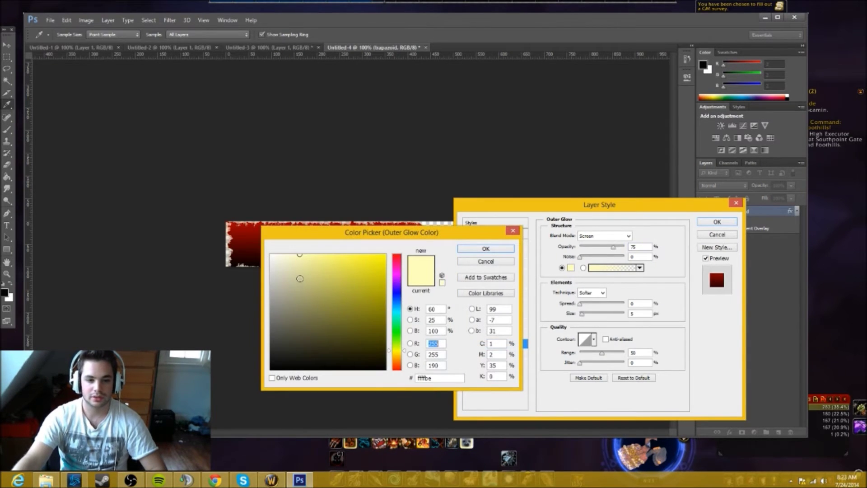
left_click_drag(303, 258, 408, 319)
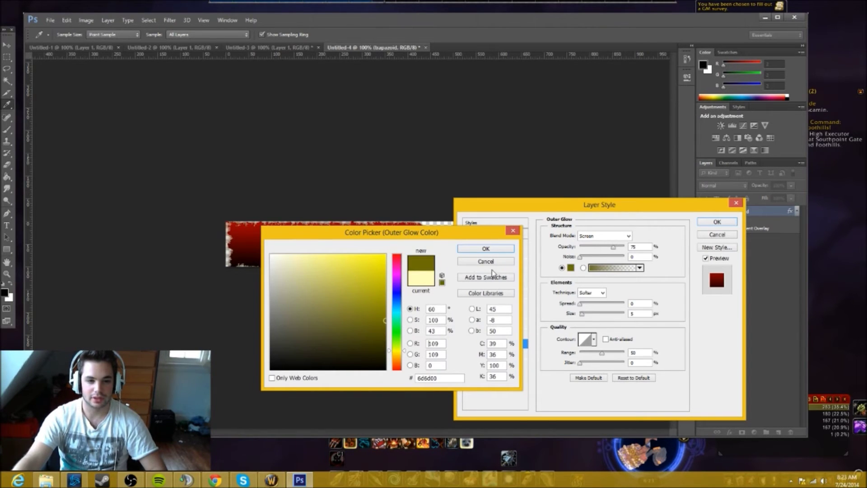
left_click(493, 249)
mouse_move(586, 315)
left_mouse_down()
mouse_move(598, 313)
mouse_move(588, 315)
left_mouse_up()
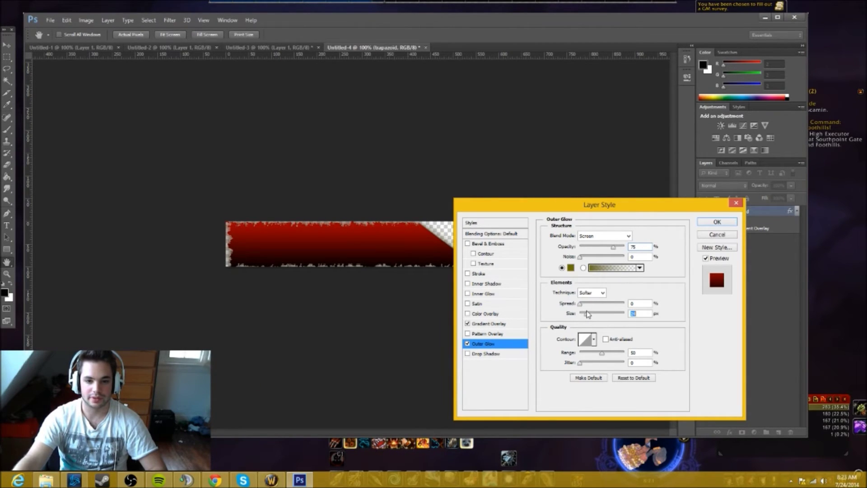
left_click(571, 268)
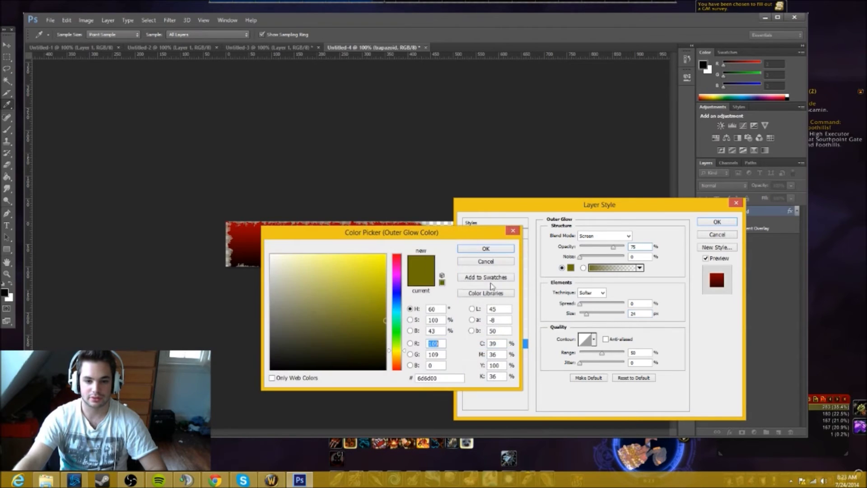
left_click_drag(271, 255, 221, 252)
left_click(503, 249)
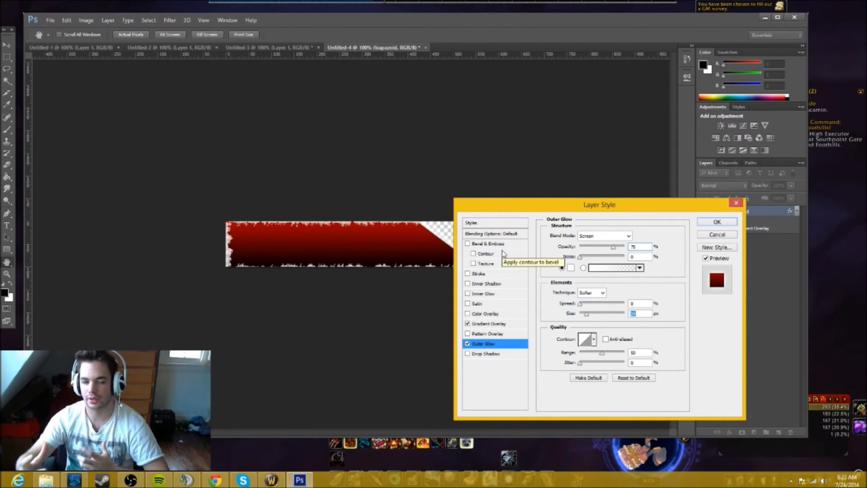
left_click(717, 222)
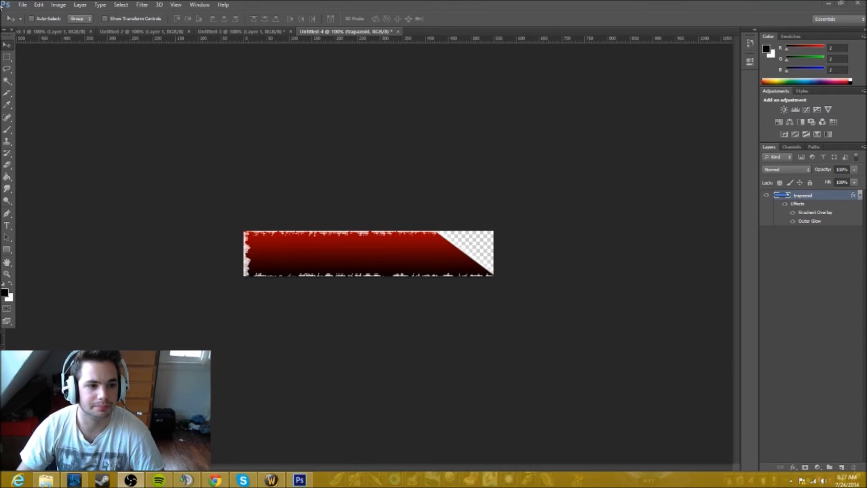
left_click(22, 4)
- Create a transparent 475 × 100 pixel document
left_click(26, 15)
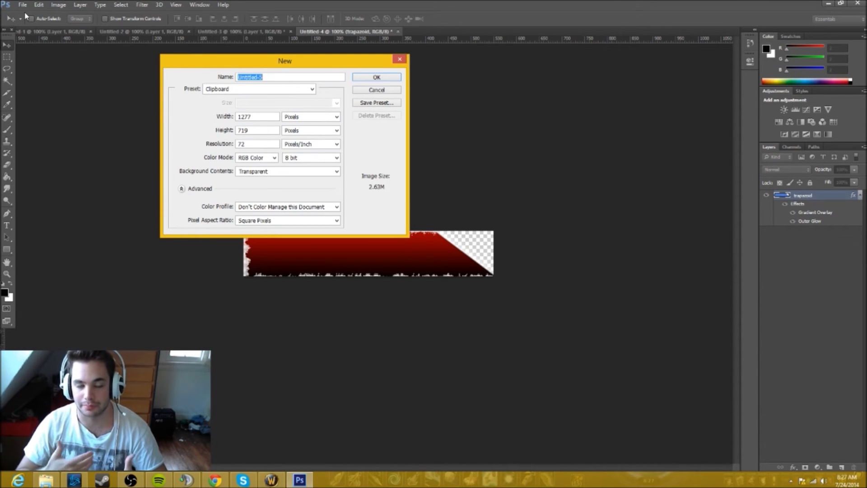
left_click(257, 119)
left_click_drag(256, 130, 238, 130)
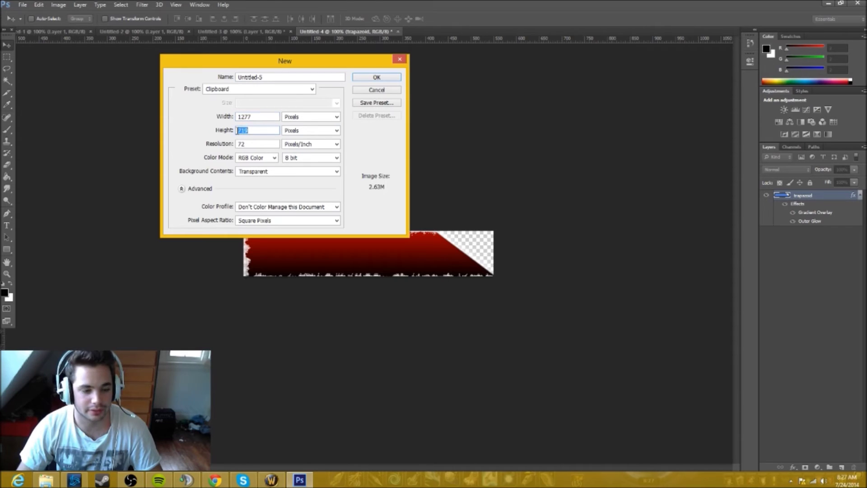
type("100")
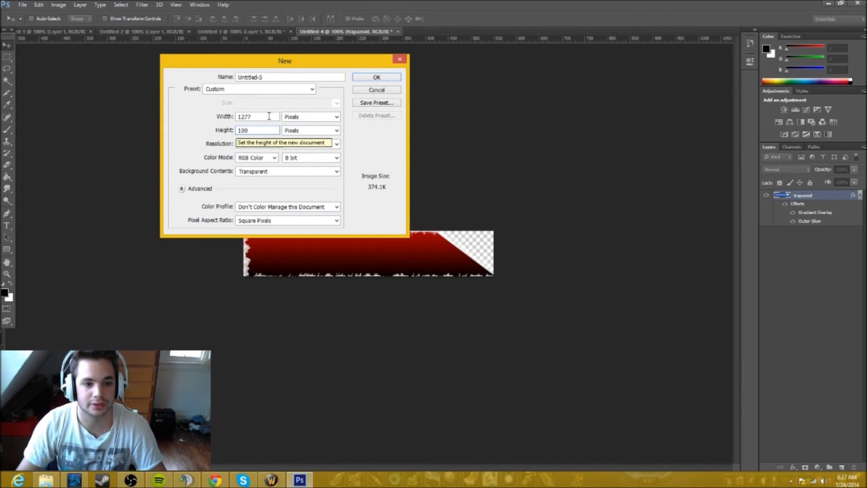
double_click(251, 117)
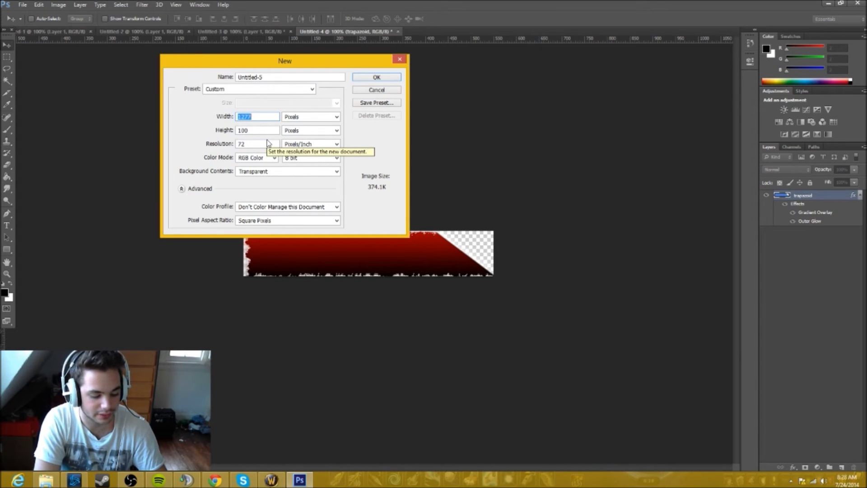
type("475")
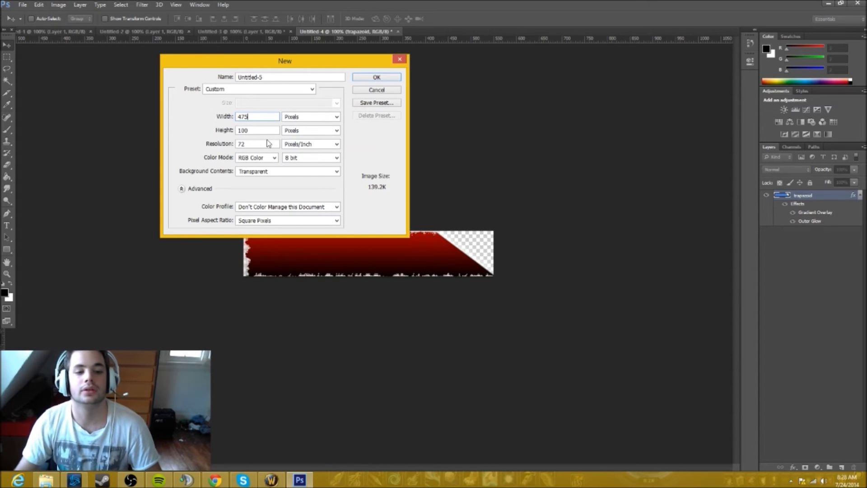
left_click(371, 78)
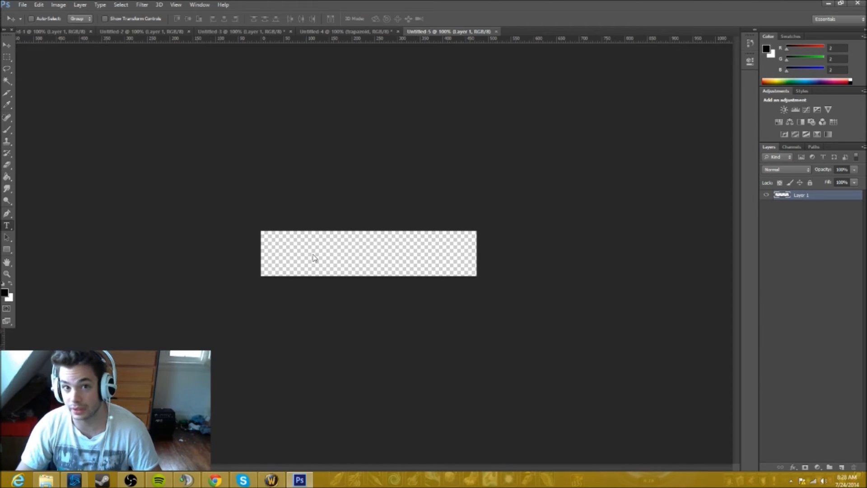
- Type the Twitter handle as a text layer, fixing a typo, and drag it onto the banner
key("t")
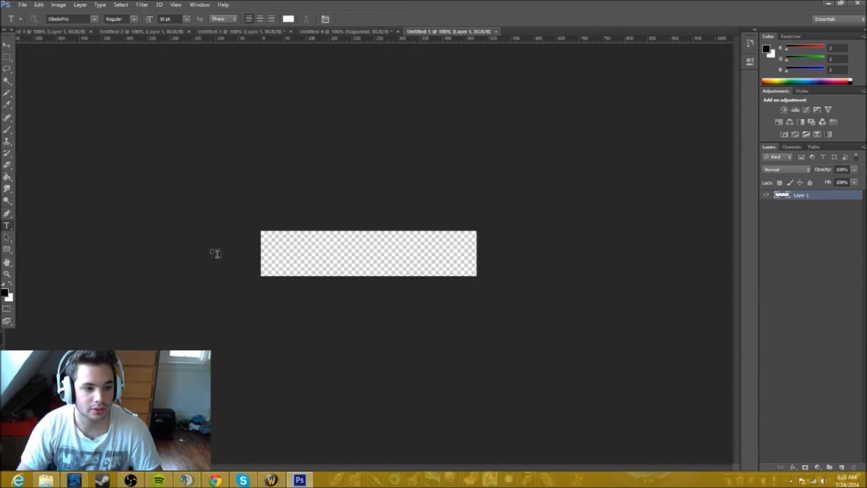
left_click(299, 250)
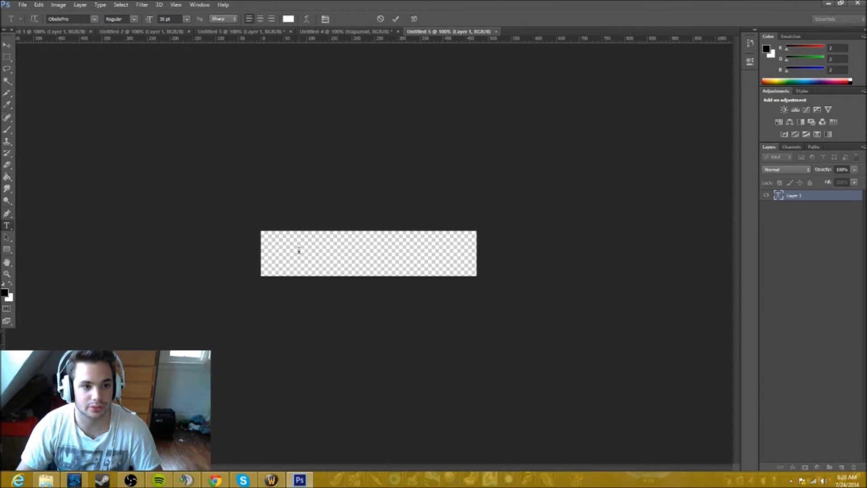
type("WSTEG")
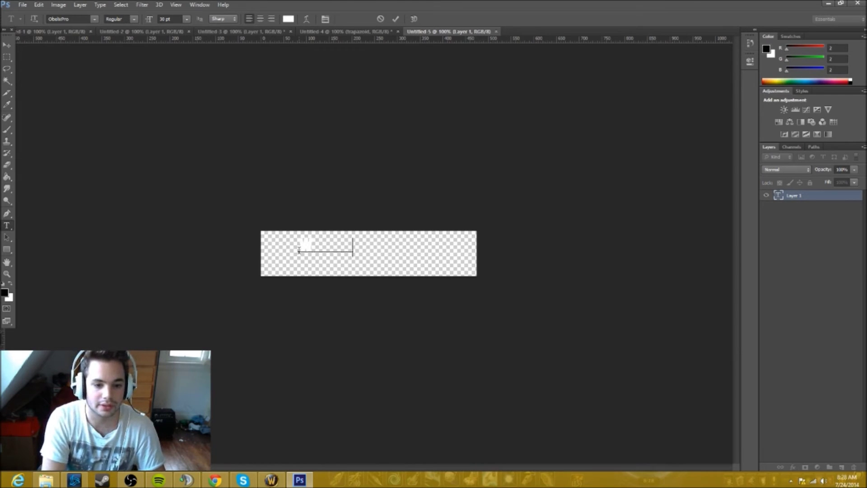
key("BackSpace")
key("BackSpace")
key("BackSpace")
key("BackSpace")
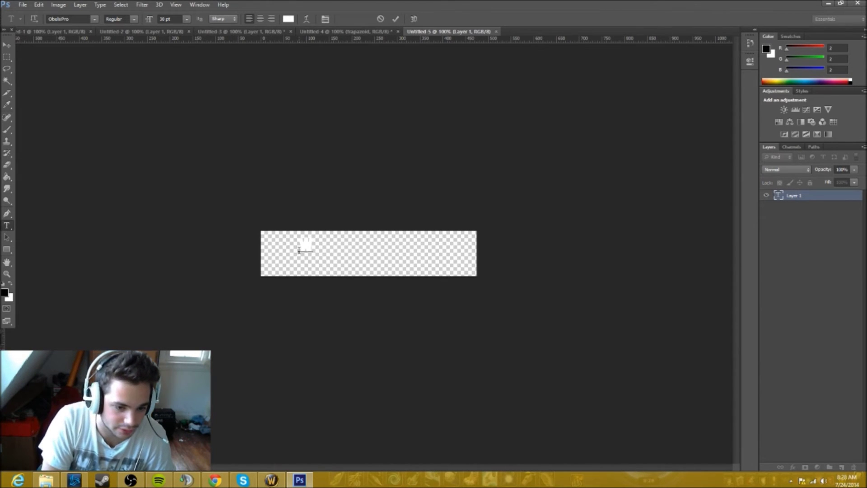
key("BackSpace")
type("OSTEGA")
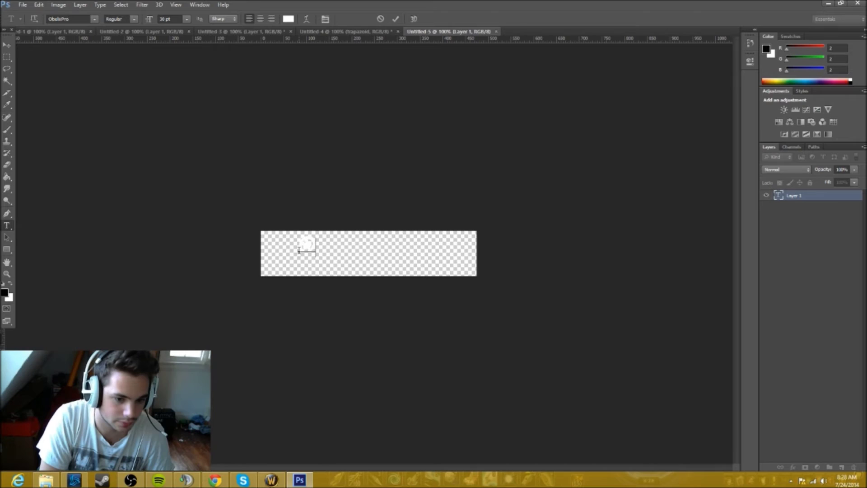
type("NACE")
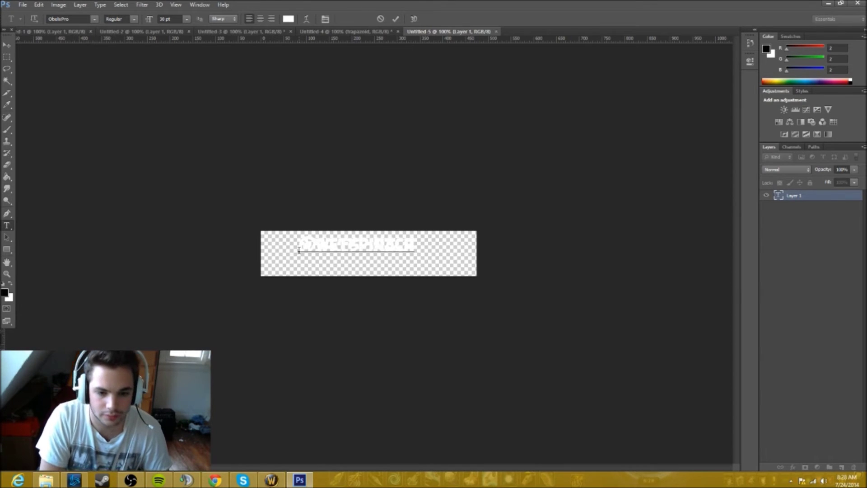
left_click(6, 45)
left_click_drag(351, 251, 370, 261)
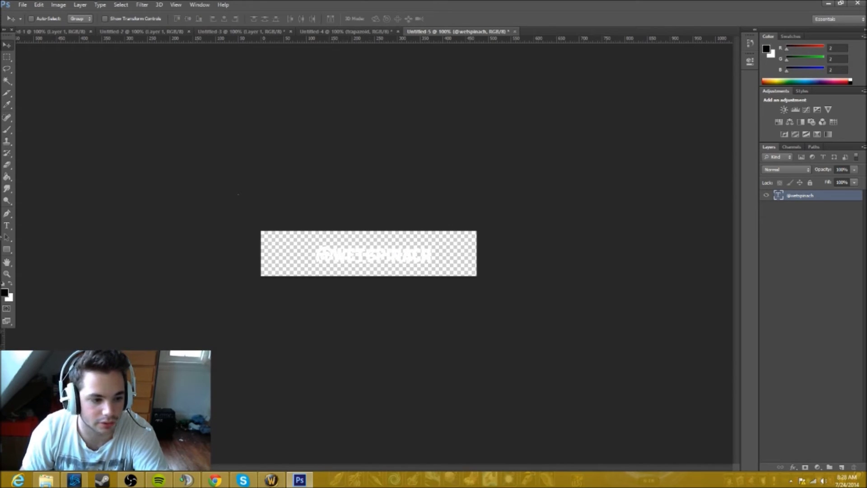
- Enlarge the handle text to 36 pt and nudge it into position on the banner
key("t")
left_click(367, 253)
key("ctrl+a")
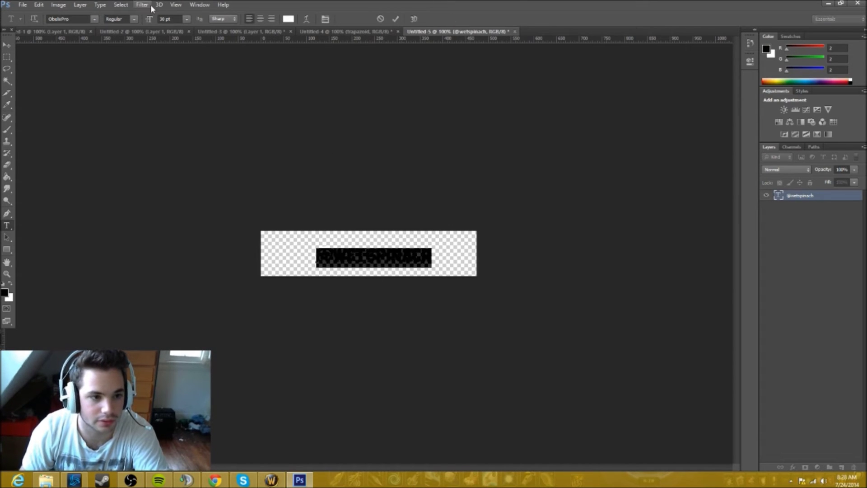
left_click(186, 18)
left_click(185, 143)
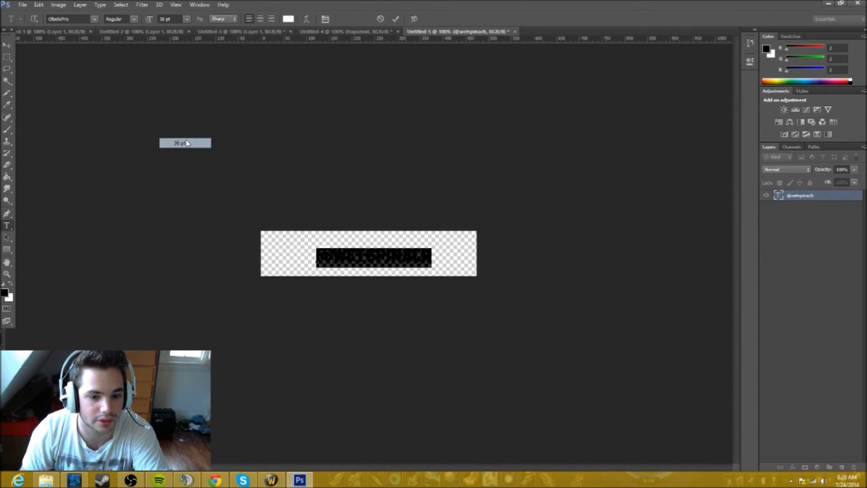
left_click(7, 45)
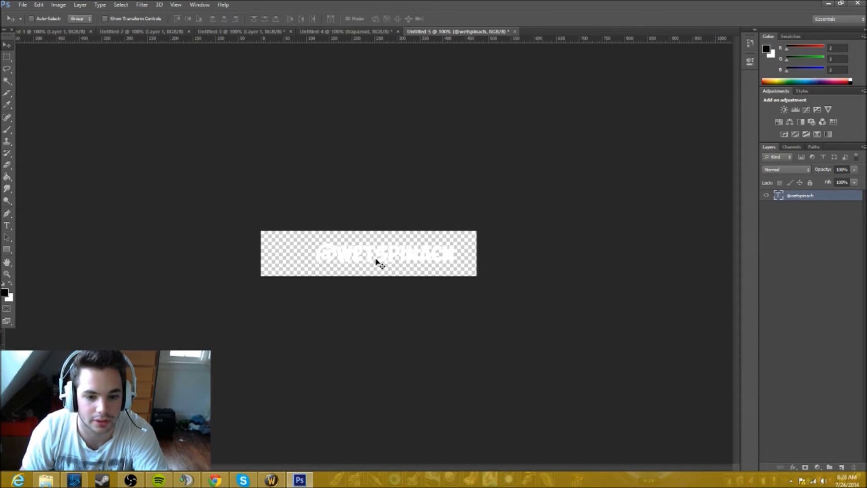
left_click_drag(378, 262, 378, 261)
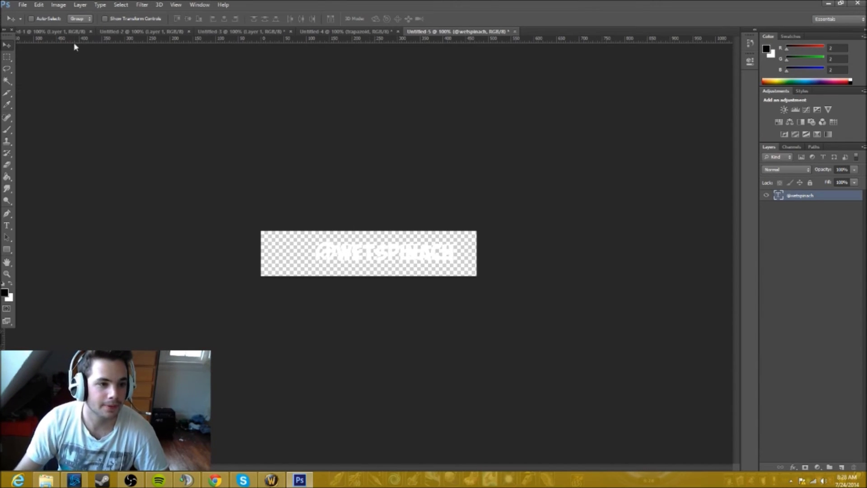
left_click(22, 5)
- Place the follow_twitter image from Pictures and drag it to the banner's left end
left_click(49, 156)
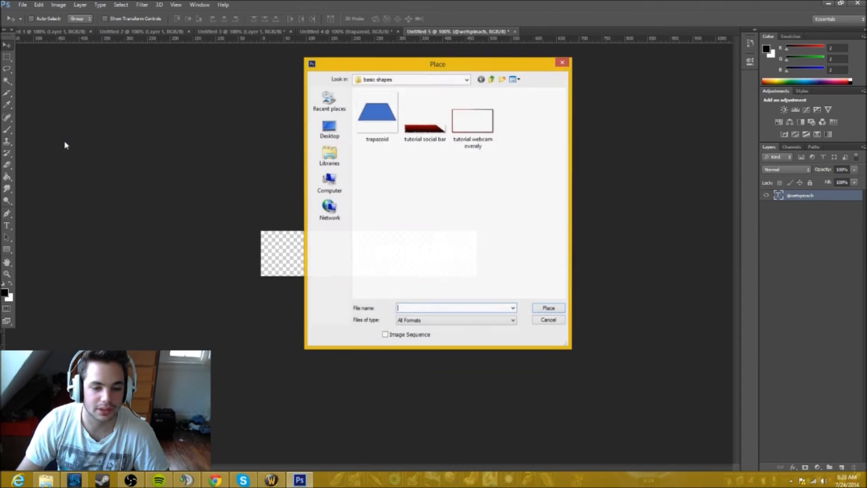
left_click(398, 79)
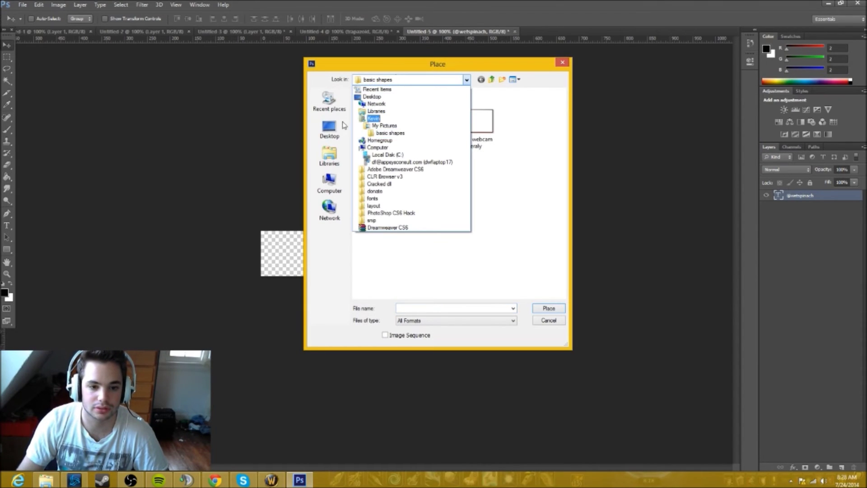
left_click(329, 156)
double_click(397, 126)
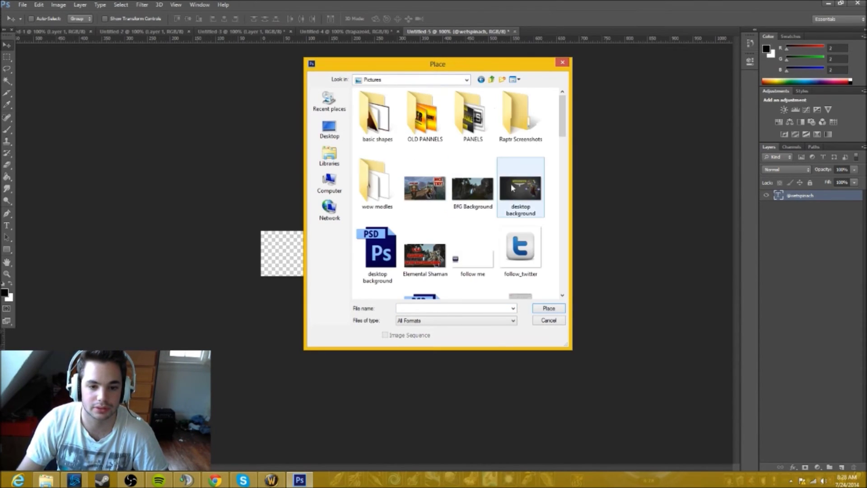
scroll(510, 183, "down", 2)
left_click(520, 149)
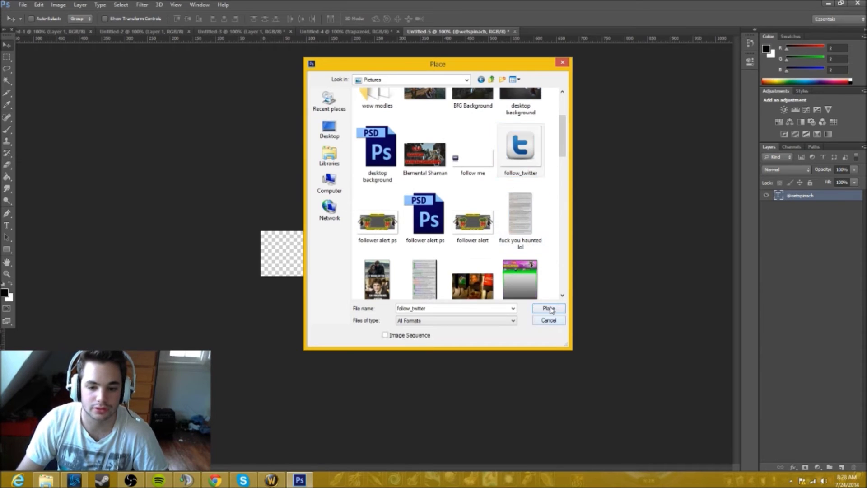
left_click(549, 308)
left_click_drag(369, 264, 294, 263)
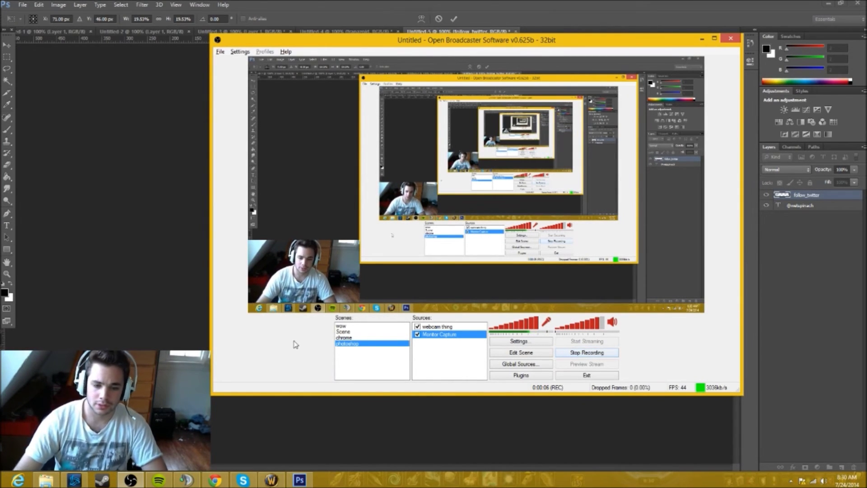
- Add an image source named 'webcam overlay' loading tutorial webcam overaly from the basic shapes folder
right_click(437, 360)
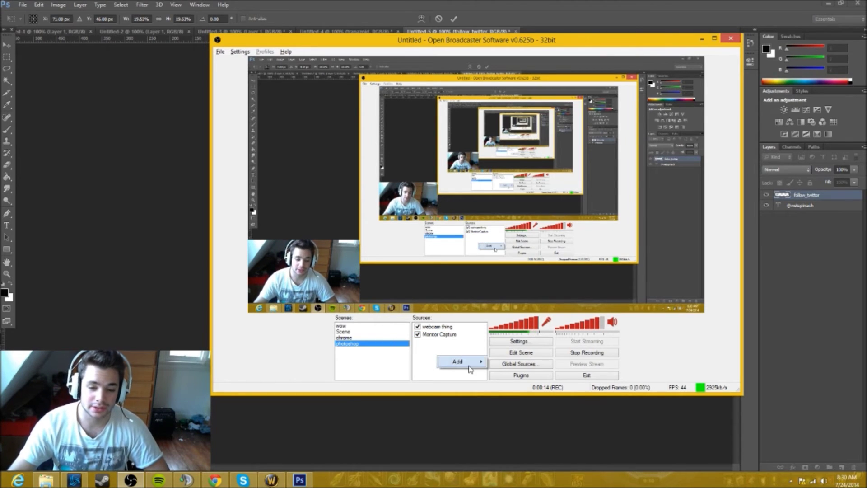
mouse_move(469, 366)
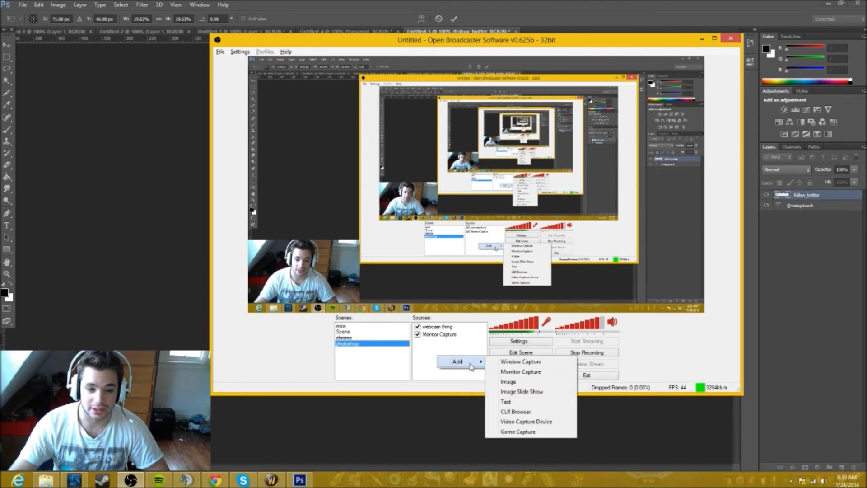
left_click(507, 382)
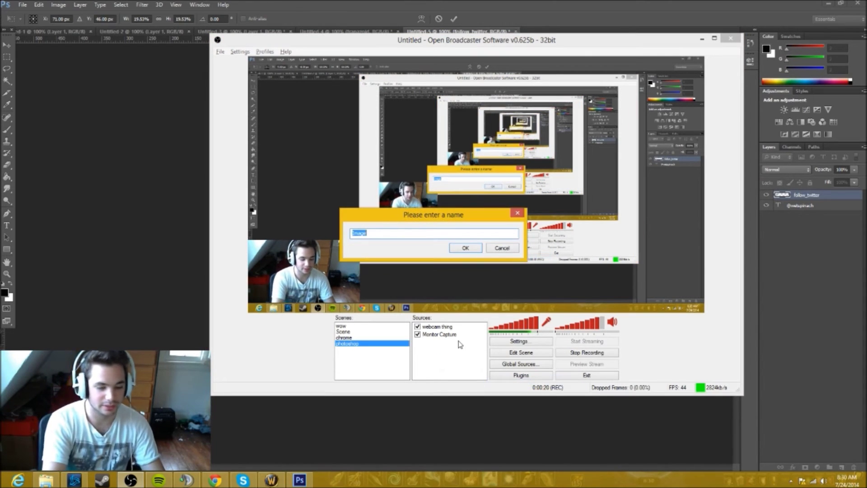
type("webcam overlay")
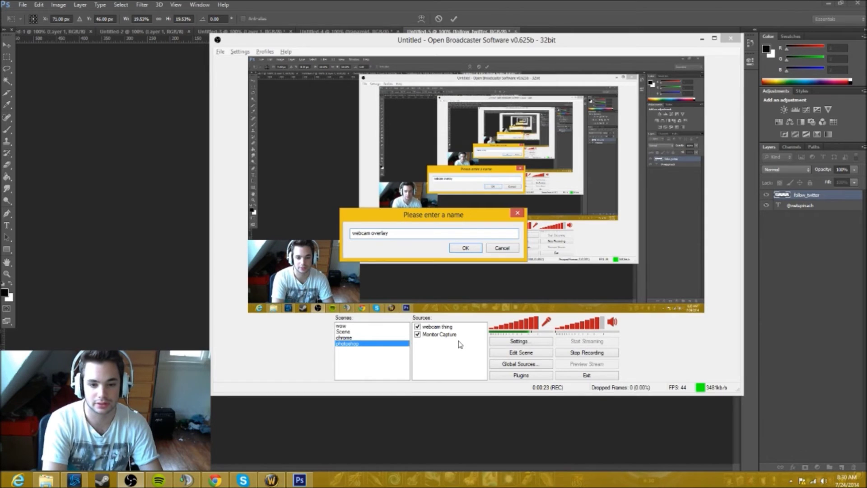
key("Return")
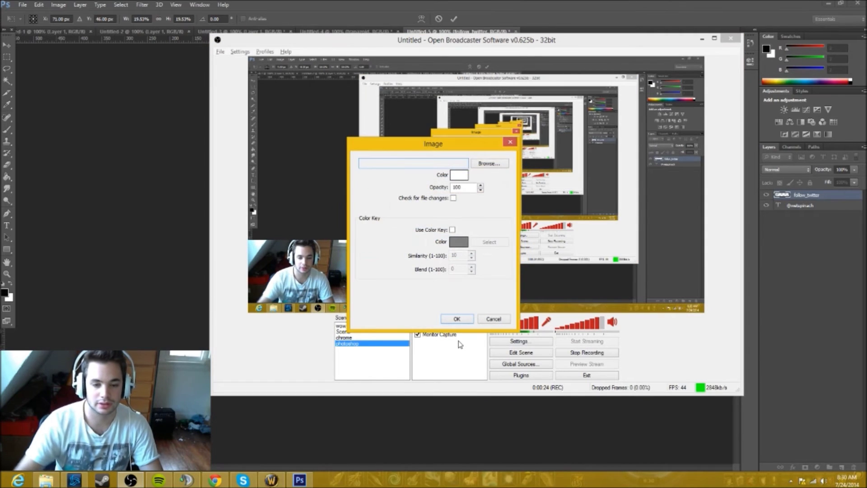
left_click(490, 164)
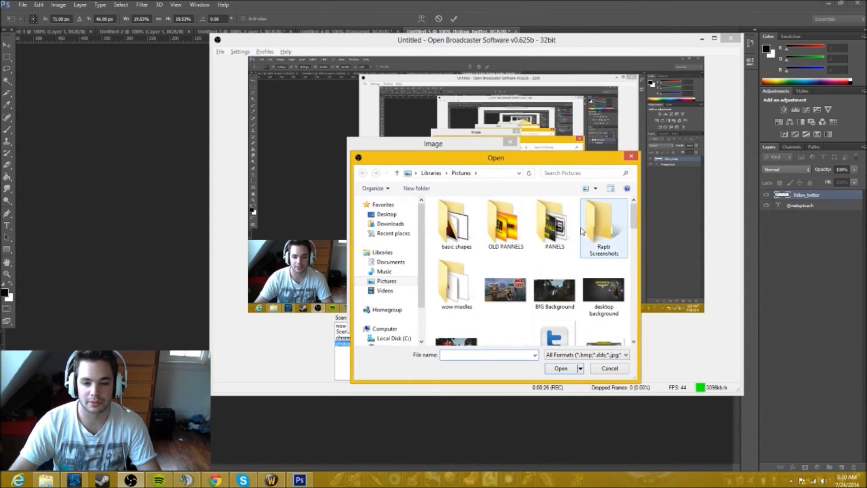
double_click(453, 244)
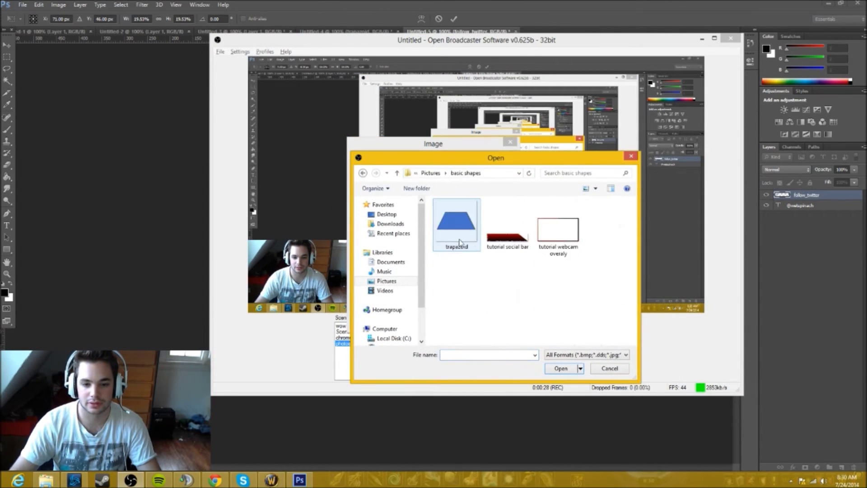
left_click(572, 237)
left_click(561, 368)
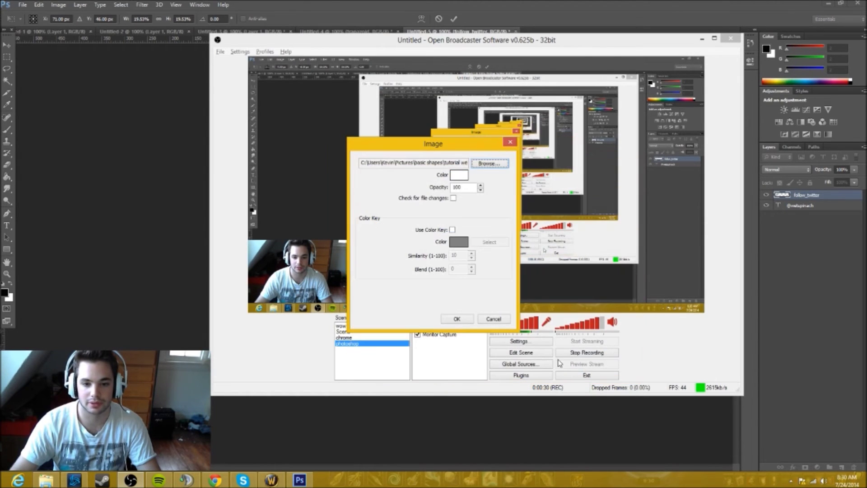
left_click(463, 317)
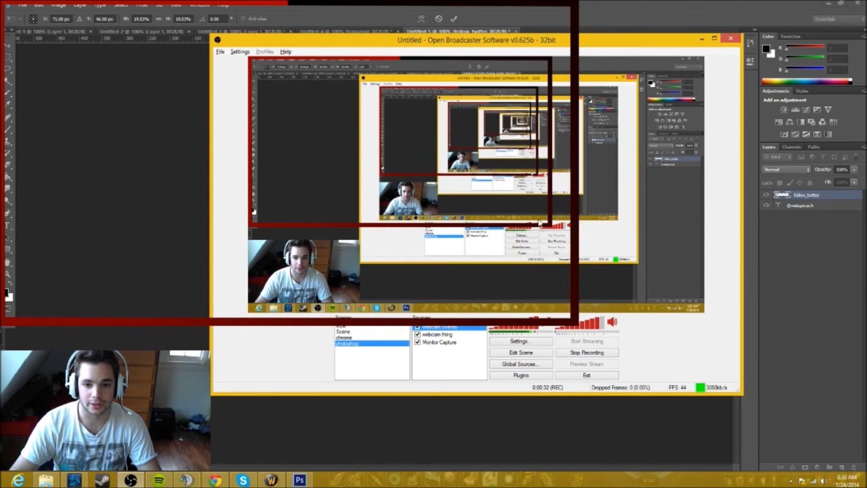
left_click(524, 352)
- Shrink the red overlay frame to about half size and move it onto the bottom-left webcam
left_click_drag(552, 226, 380, 130)
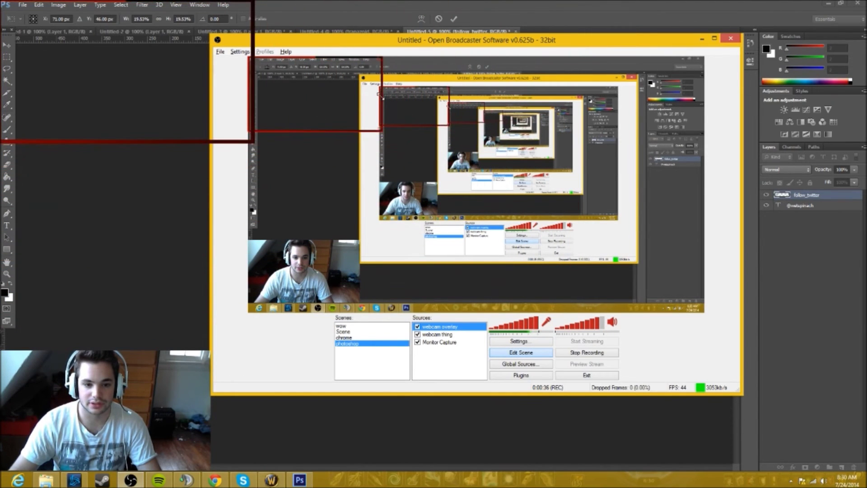
left_click_drag(345, 93, 346, 274)
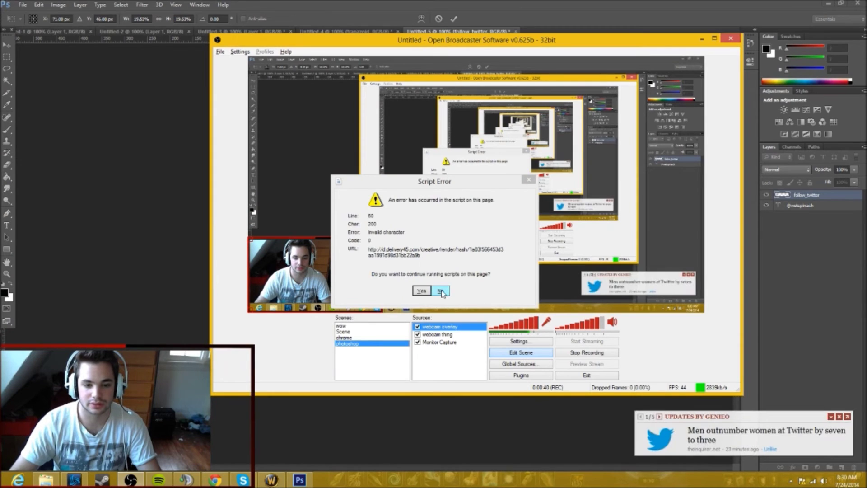
left_click(440, 292)
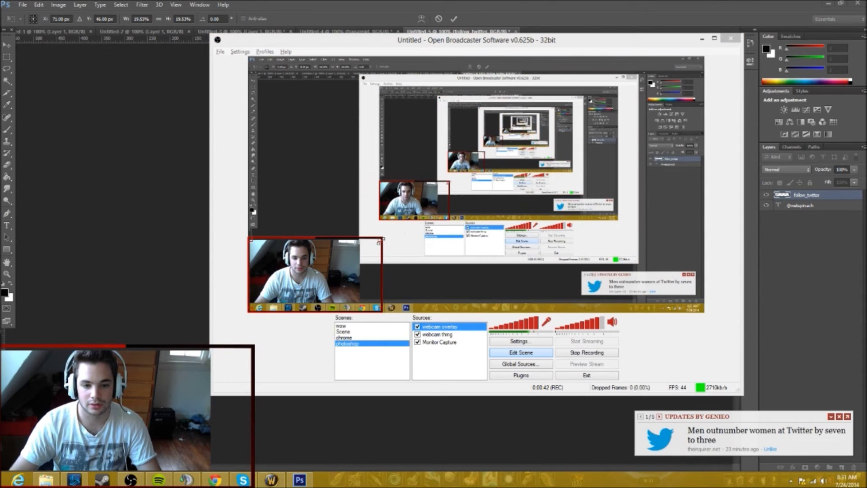
- Fine-tune the overlay frame's corners and edges until it matches the webcam feed
left_click_drag(372, 239, 355, 246)
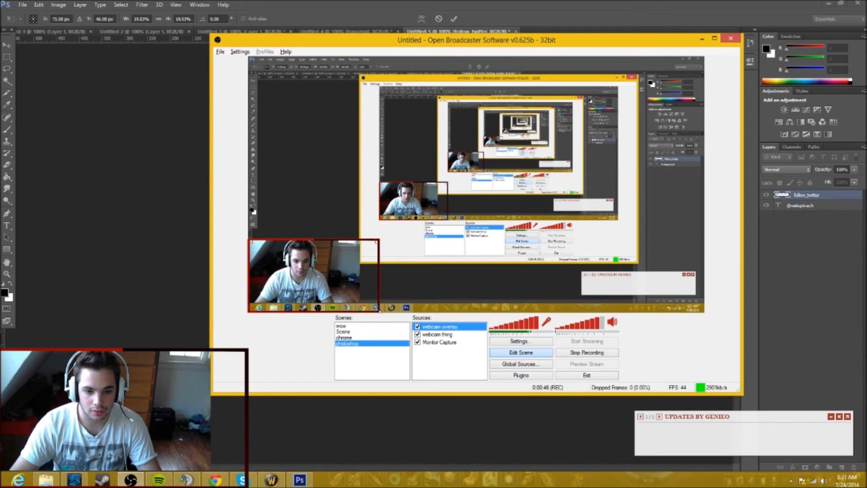
left_click_drag(379, 311, 361, 294)
left_click(414, 302)
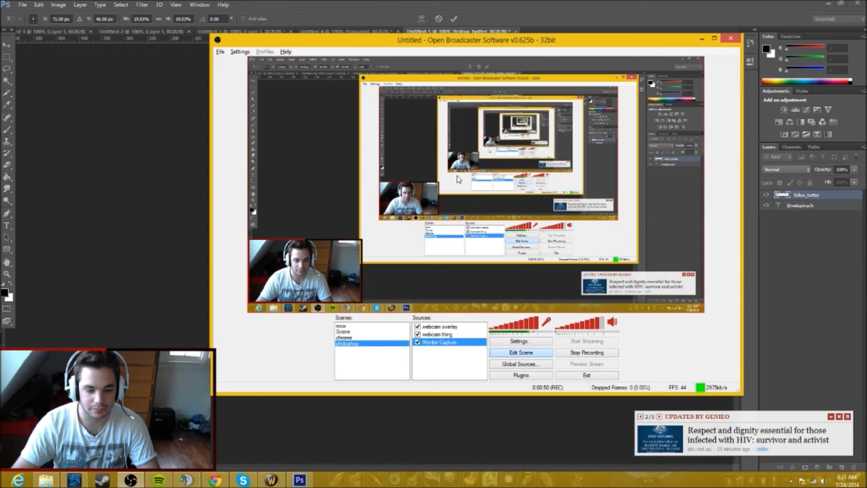
left_click(364, 286)
left_click_drag(361, 285, 358, 286)
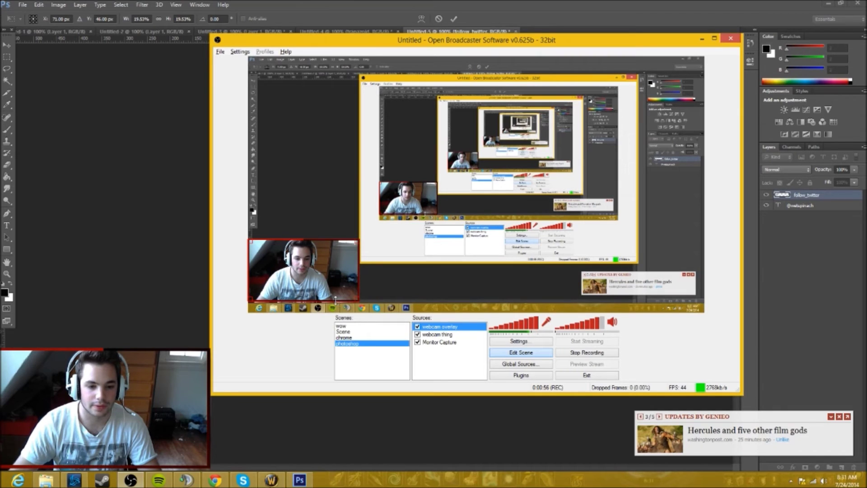
left_click_drag(335, 300, 335, 301)
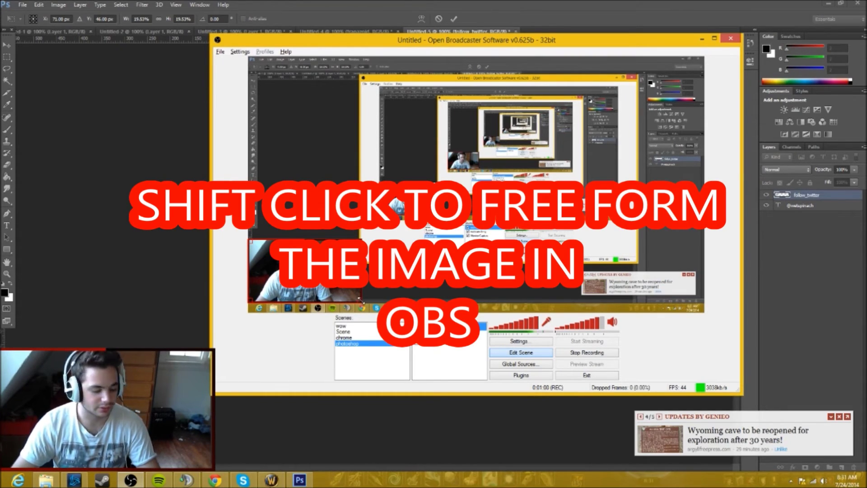
left_click_drag(360, 300, 358, 300)
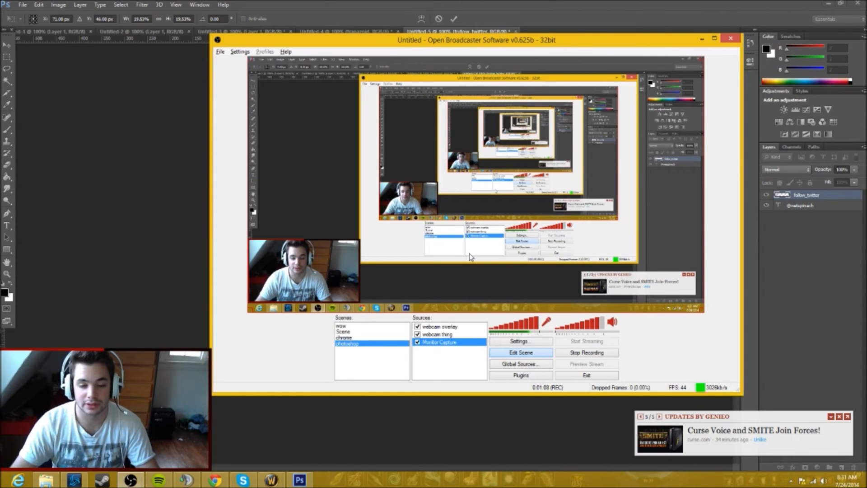
- Add an image source named 'social bar' showing the tutorial social bar image
right_click(428, 356)
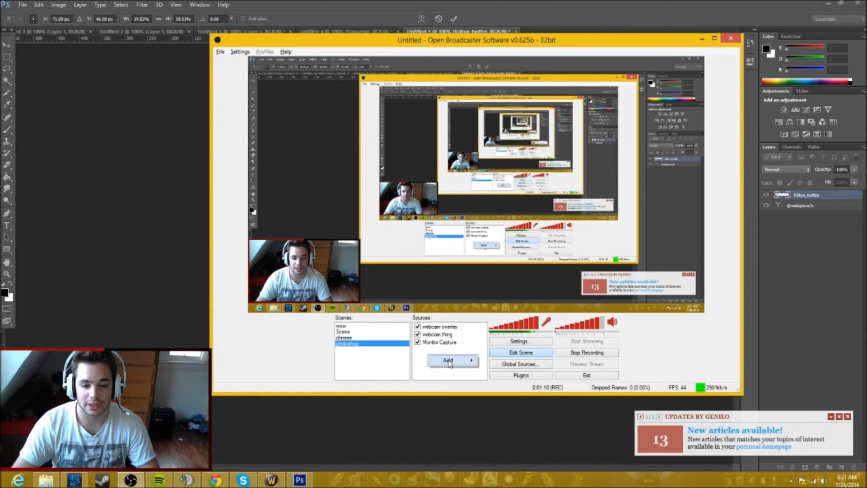
mouse_move(452, 360)
left_click(499, 380)
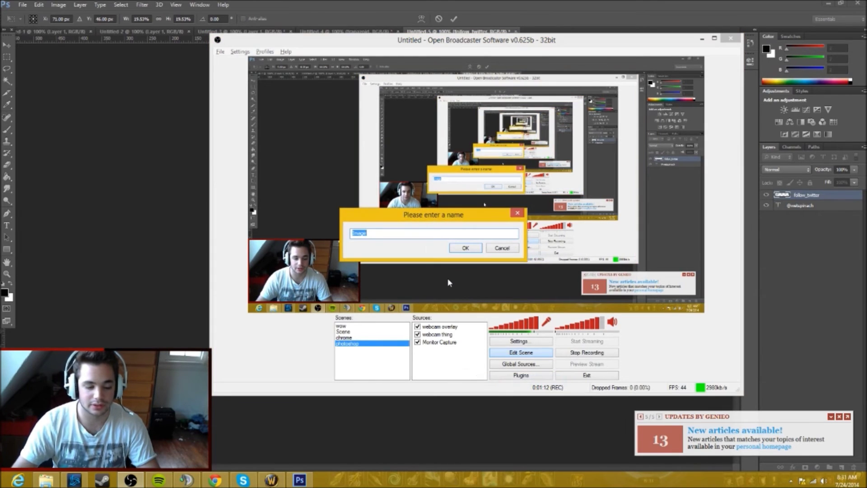
type("social bar")
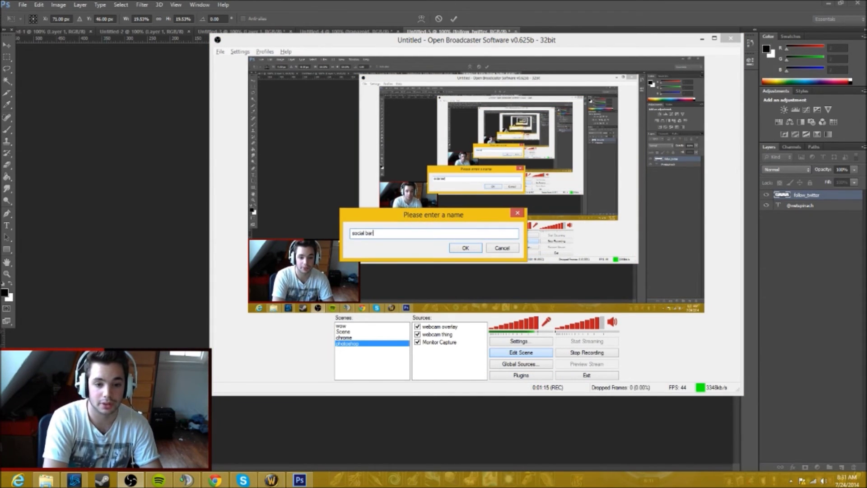
key("Return")
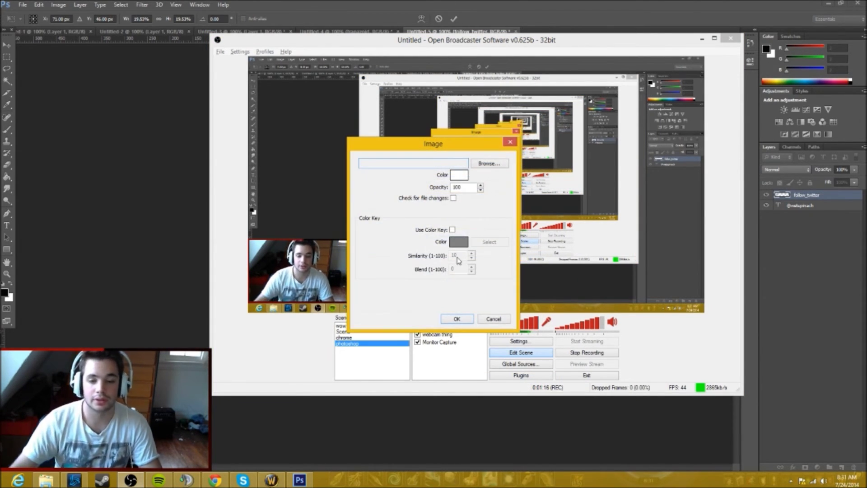
left_click(486, 164)
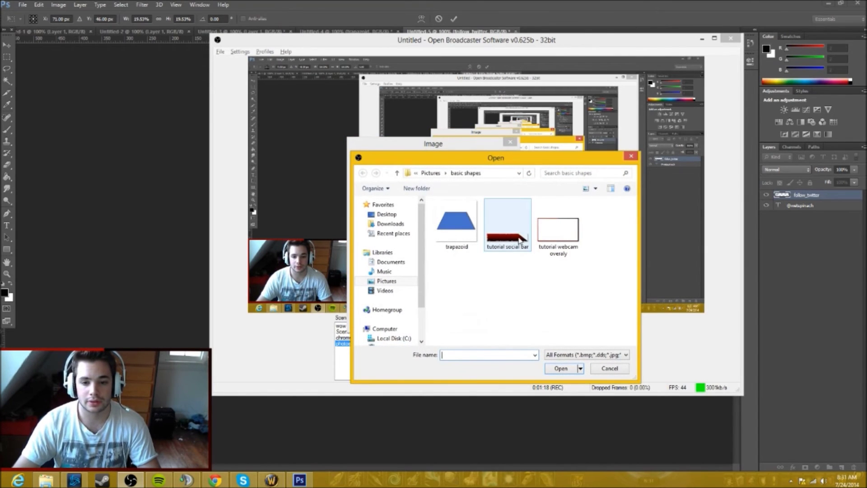
double_click(508, 238)
left_click(457, 319)
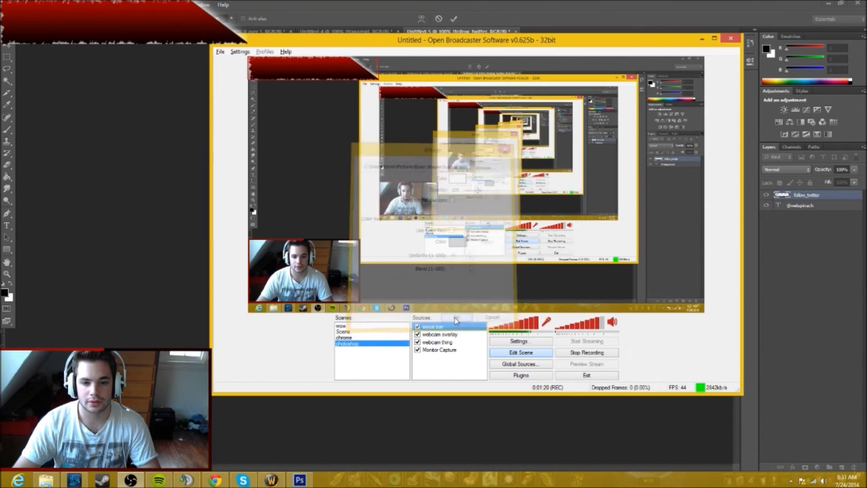
- Move the social bar just above the webcam, narrowing and shortening it to match
left_click_drag(333, 114, 322, 228)
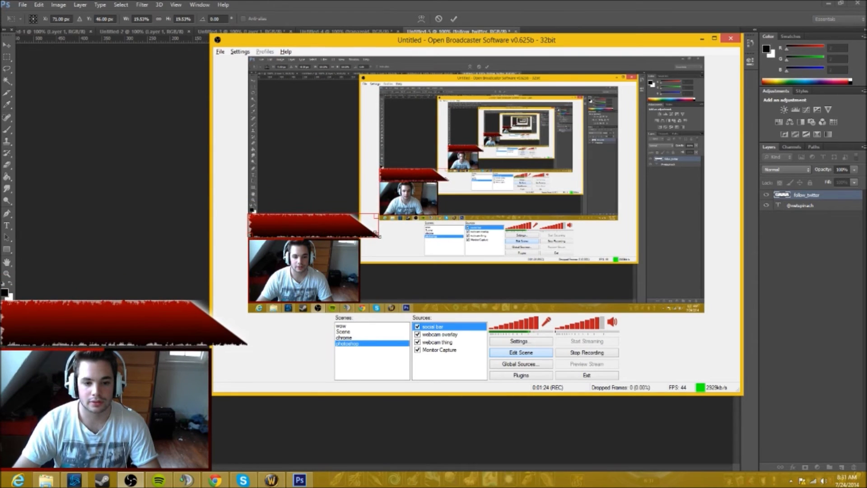
left_click_drag(378, 235, 357, 235)
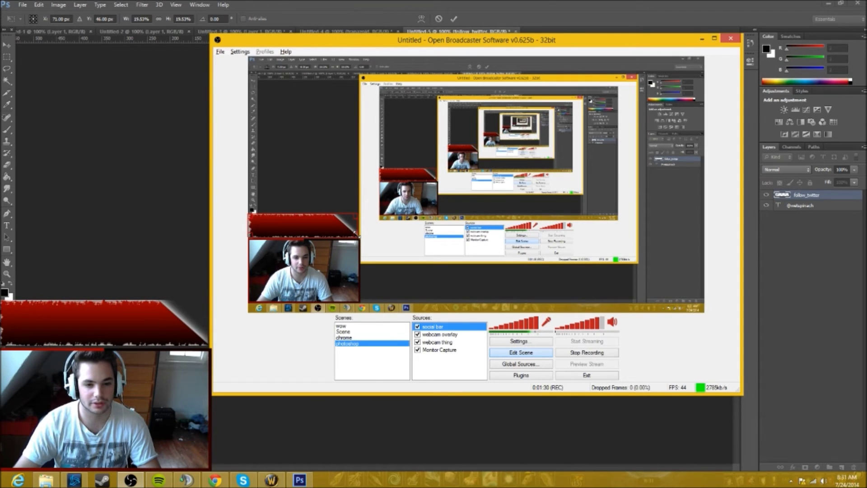
left_click(438, 265)
left_click(307, 216)
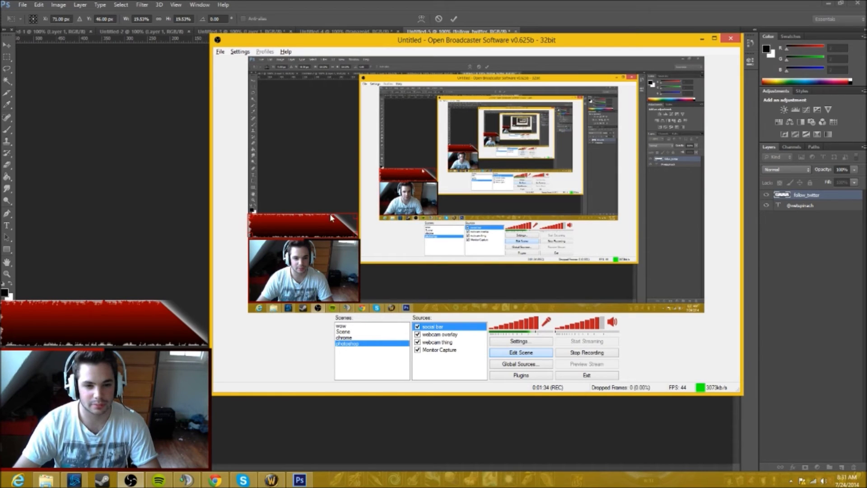
left_click_drag(330, 213, 330, 220)
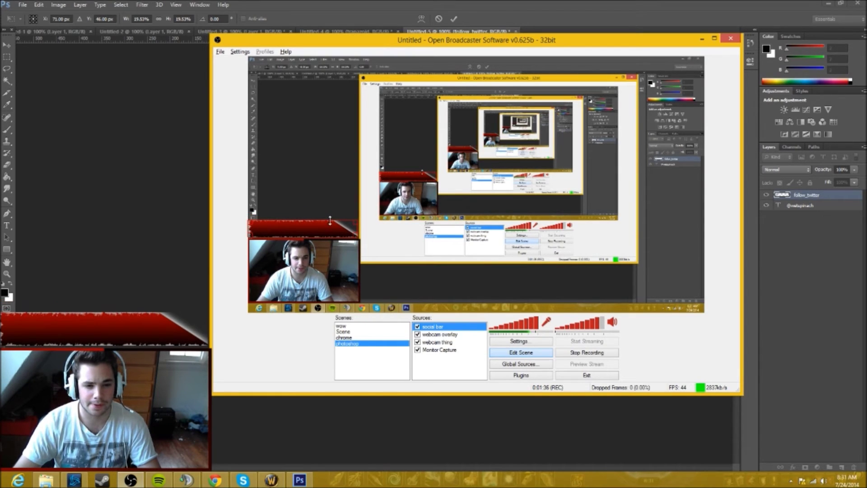
left_click(435, 288)
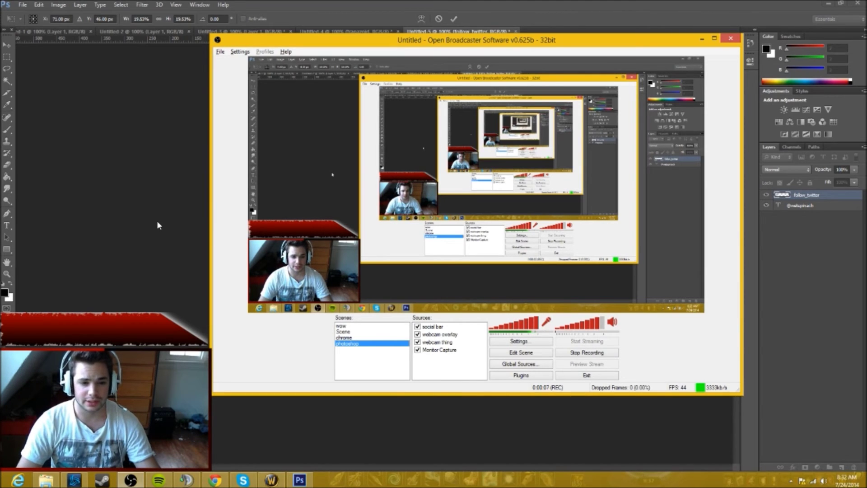
- Create an Image Slide Show source named social bar text
right_click(430, 365)
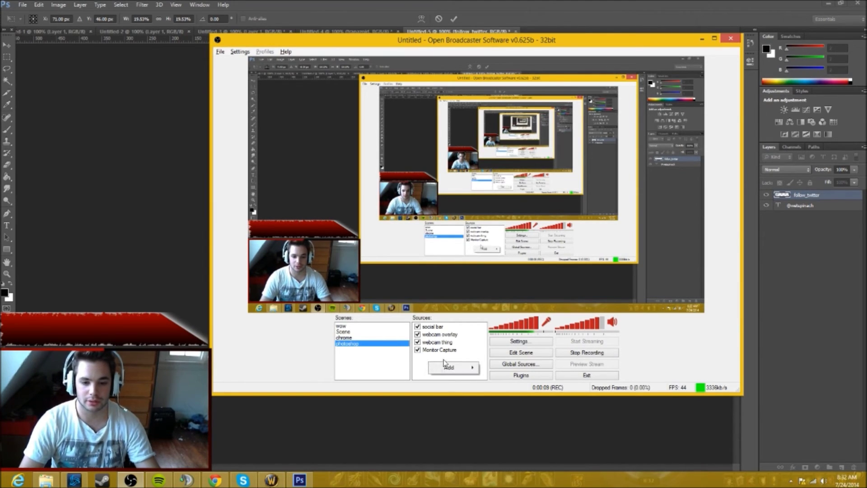
mouse_move(451, 367)
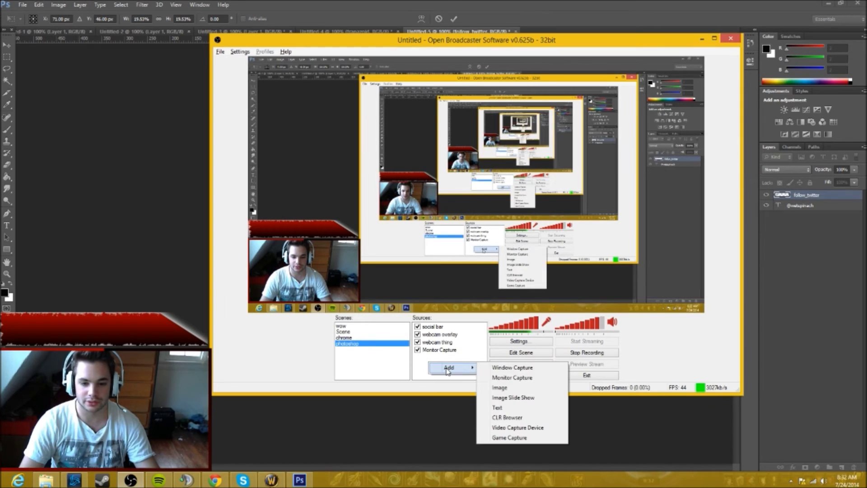
left_click(516, 397)
type("social bar text")
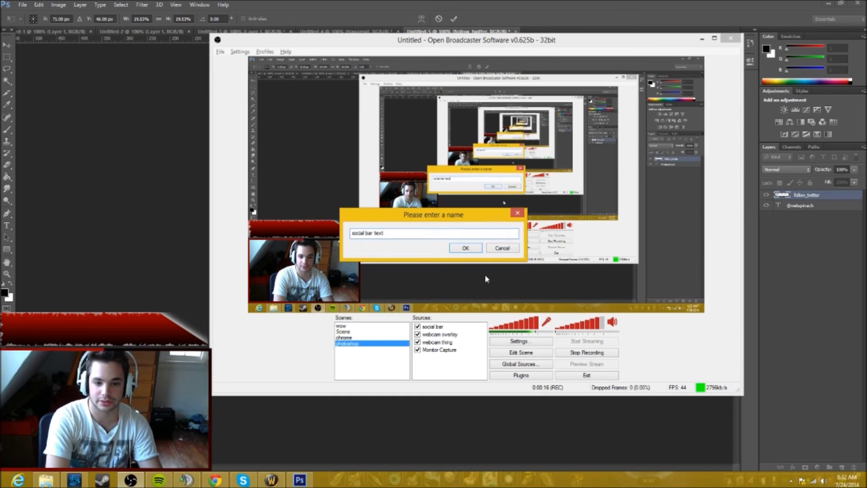
key("Return")
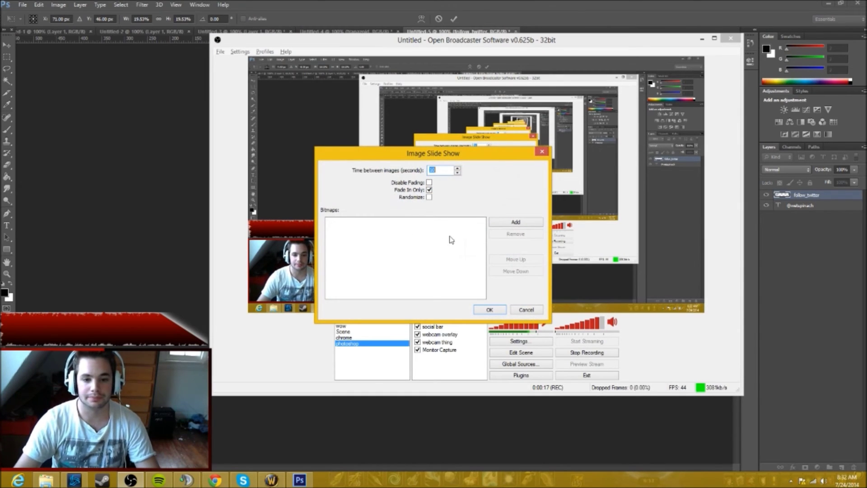
left_click_drag(453, 155, 517, 195)
- Add my twitter.png and my youtube.png from Pictures to the slideshow and confirm it
left_click(580, 262)
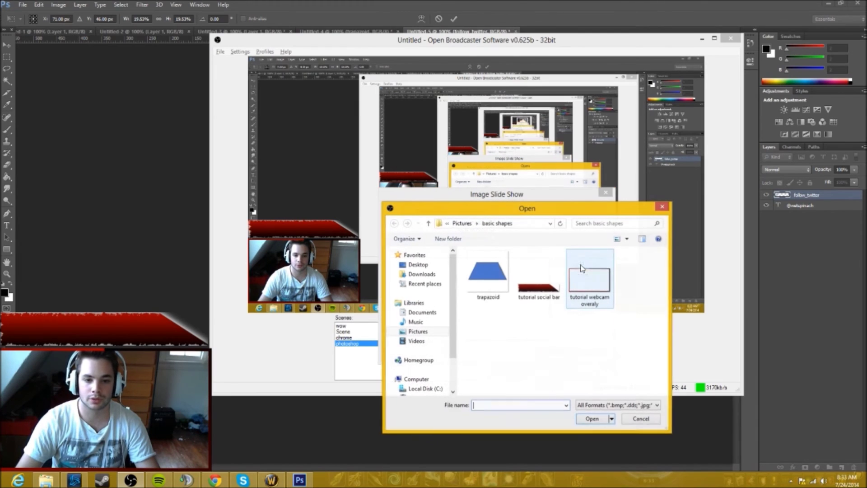
left_click(461, 223)
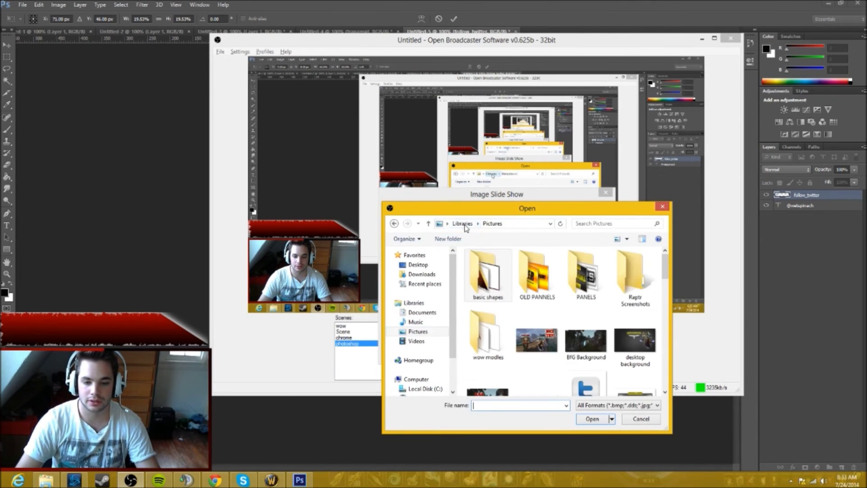
scroll(664, 312, "down", 10)
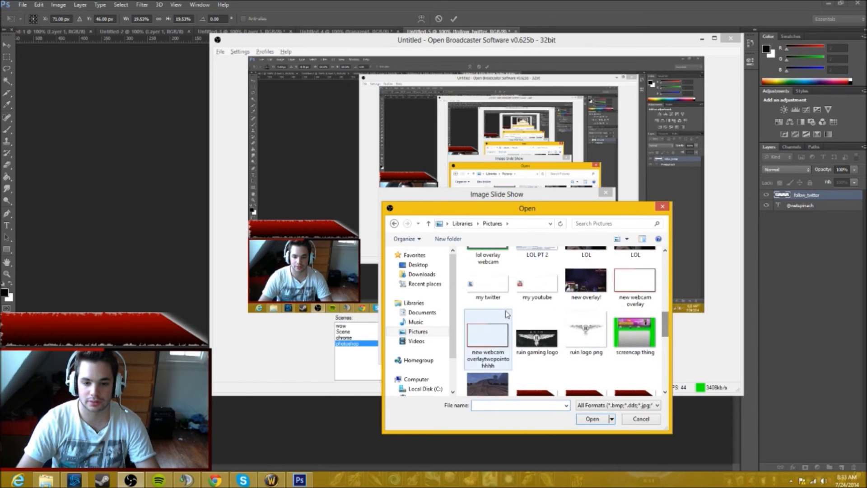
left_click(490, 290)
left_click(592, 419)
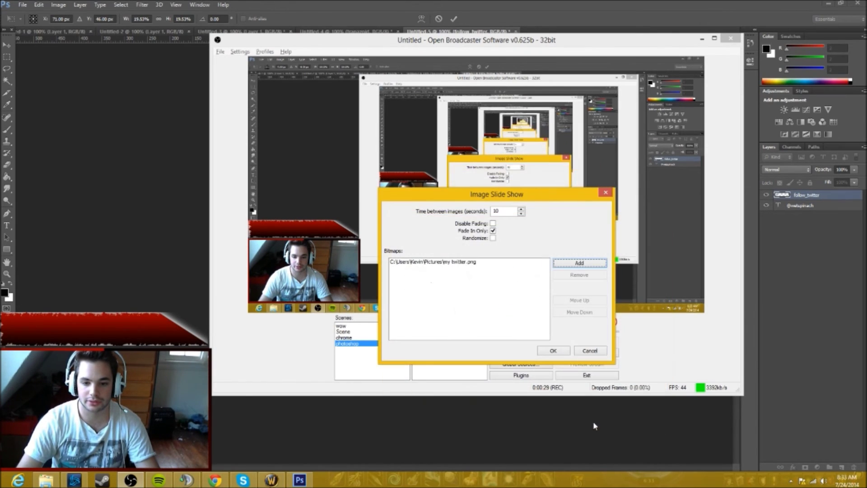
left_click(580, 263)
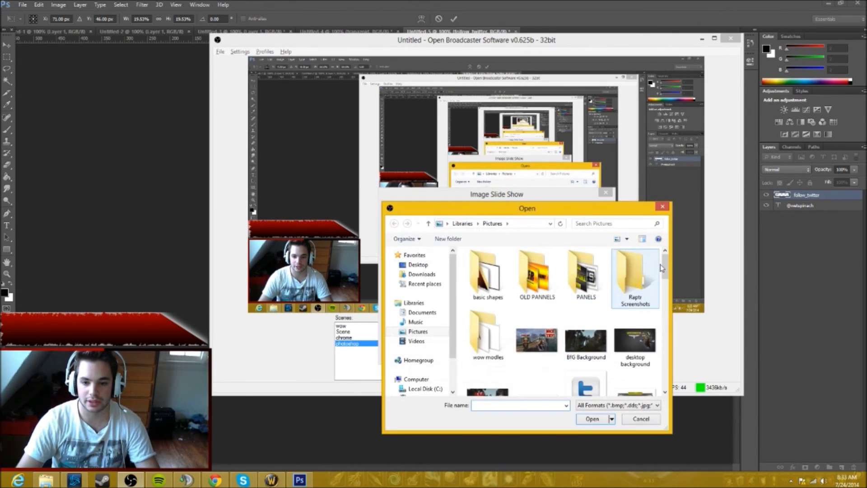
left_click_drag(668, 267, 665, 319)
left_click(537, 311)
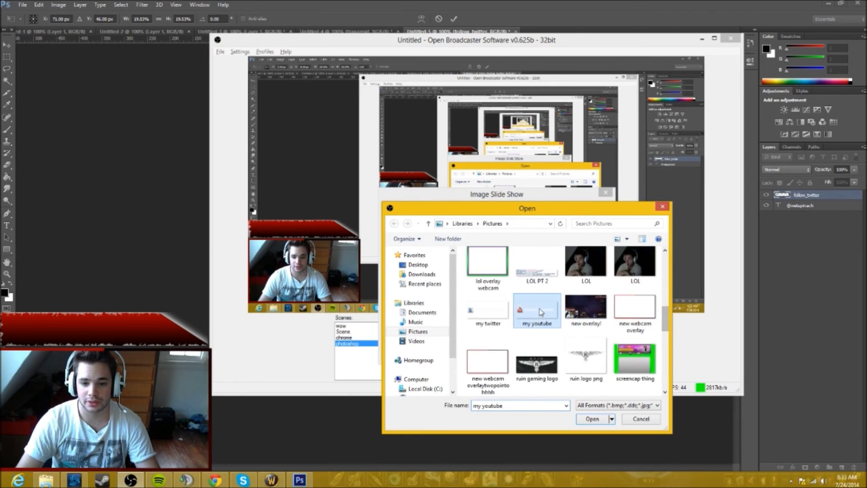
left_click(591, 419)
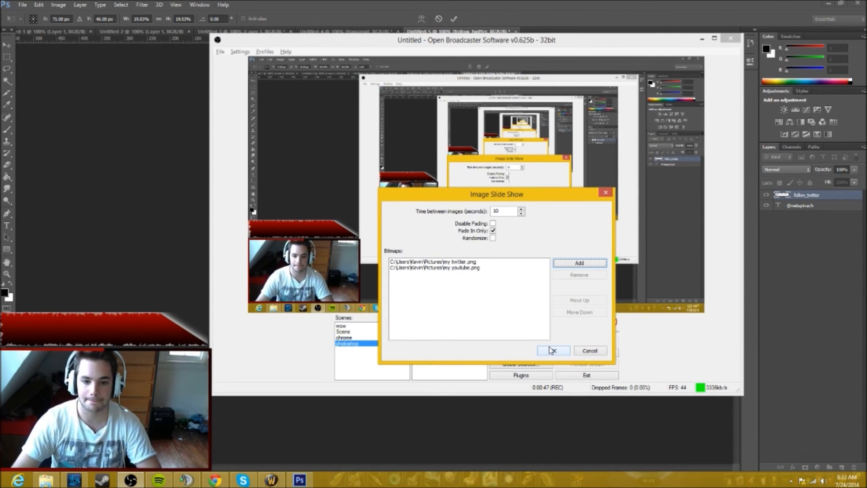
left_click(547, 351)
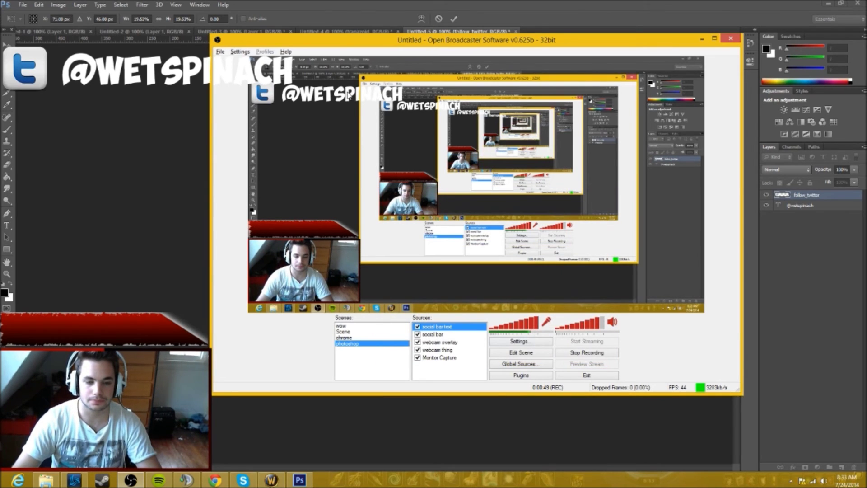
- Move the handle slideshow onto the red social bar above the webcam and shrink it to fit
left_click(529, 354)
left_click_drag(356, 102, 380, 238)
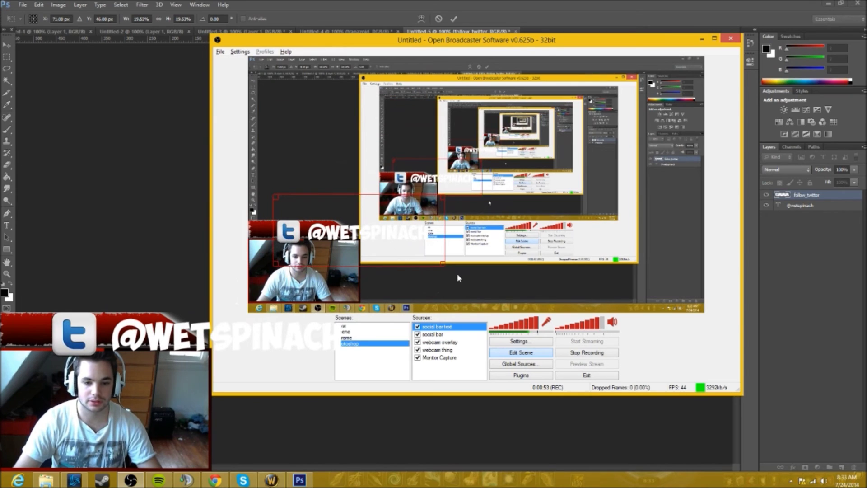
left_click_drag(447, 265, 312, 229)
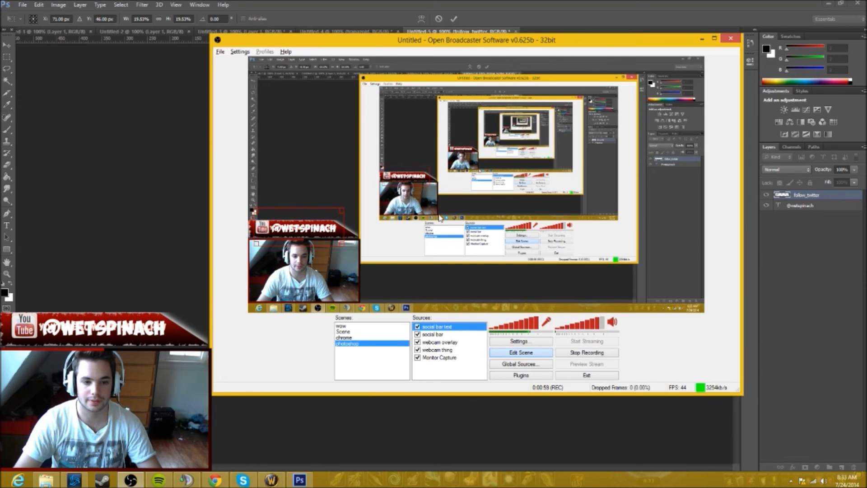
left_click_drag(322, 230, 323, 232)
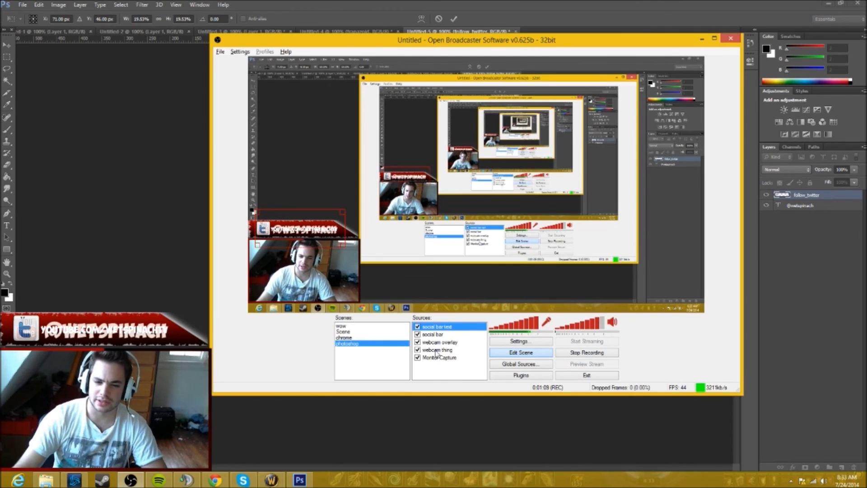
right_click(437, 329)
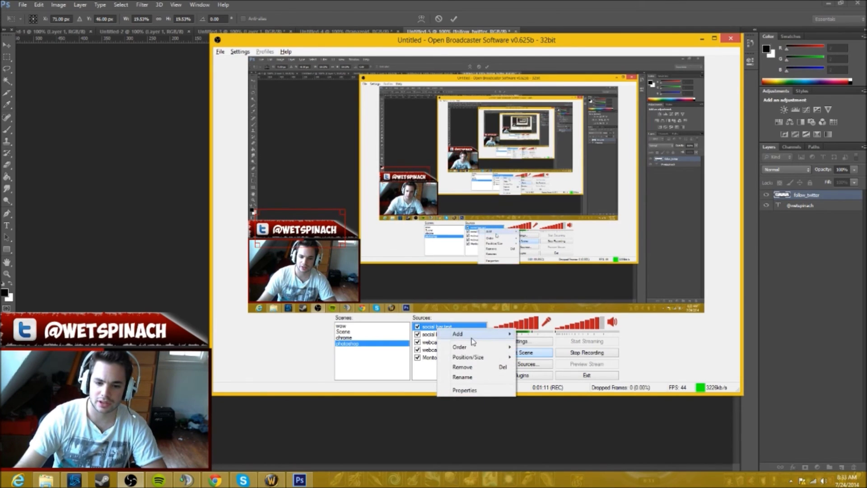
- Adjust the slideshow's time between images in its properties and apply the change
left_click(464, 391)
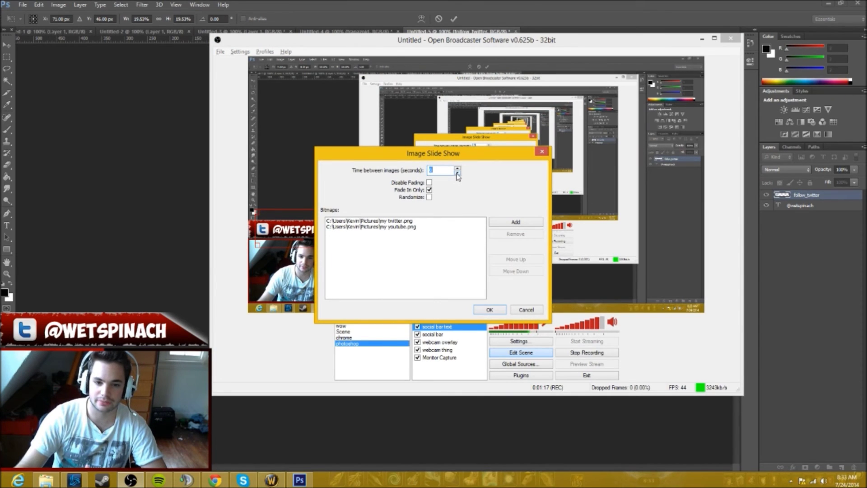
left_click(490, 309)
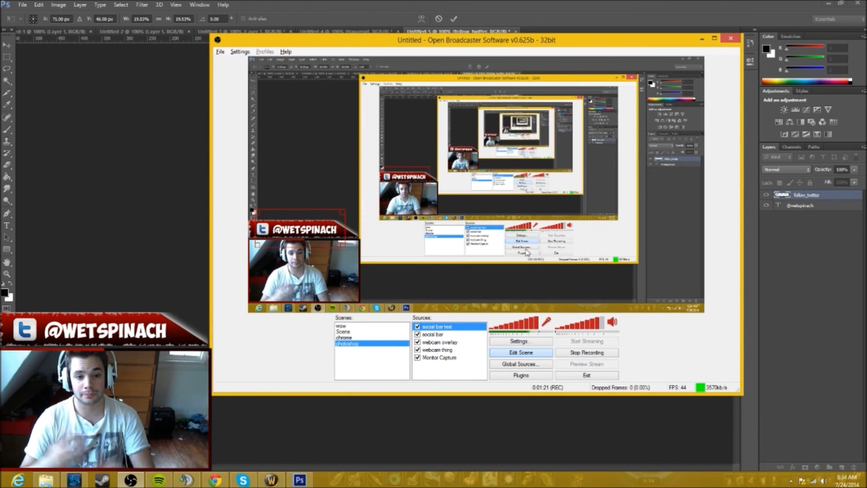
left_click(446, 270)
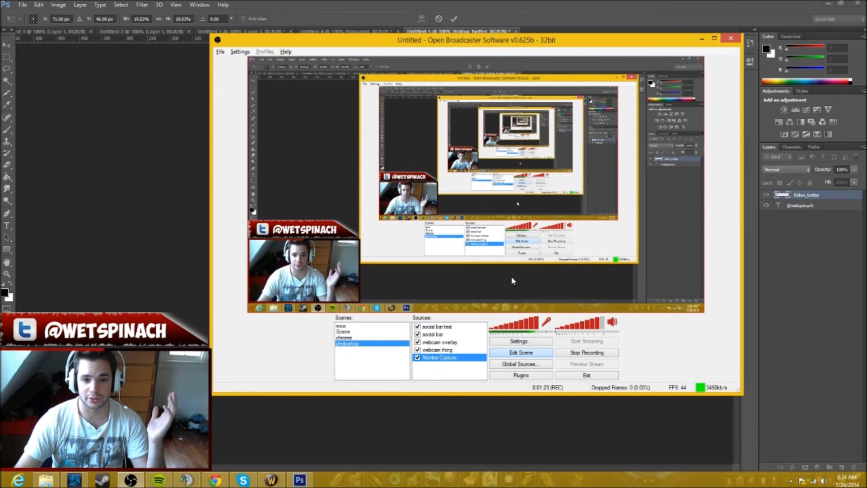